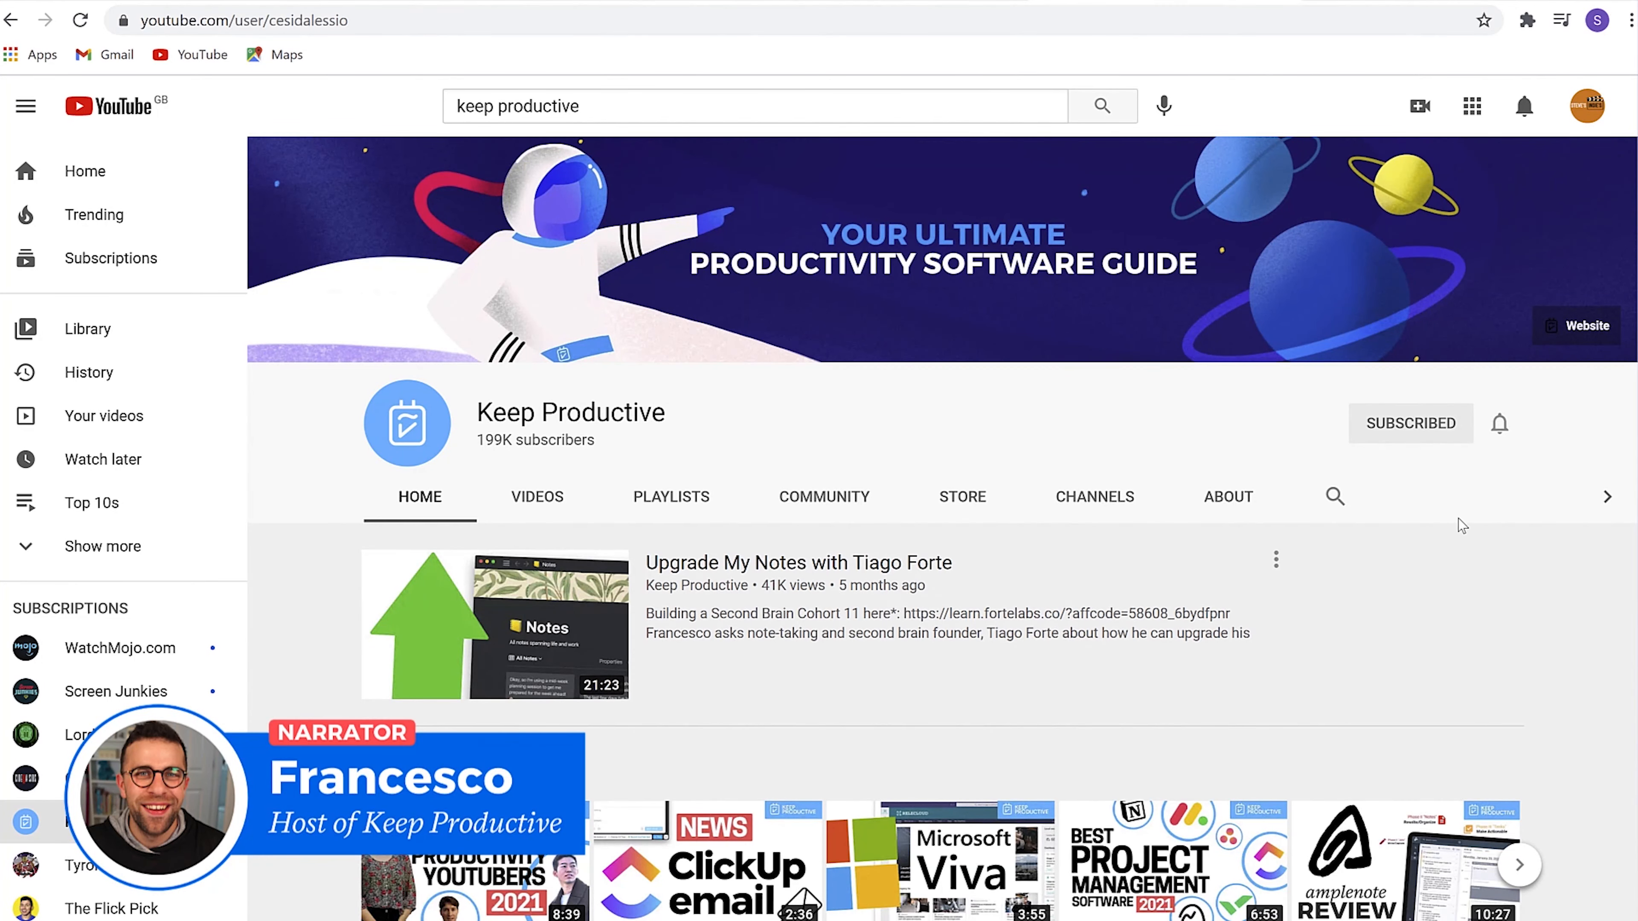
pyautogui.scroll(-2, 942, 529)
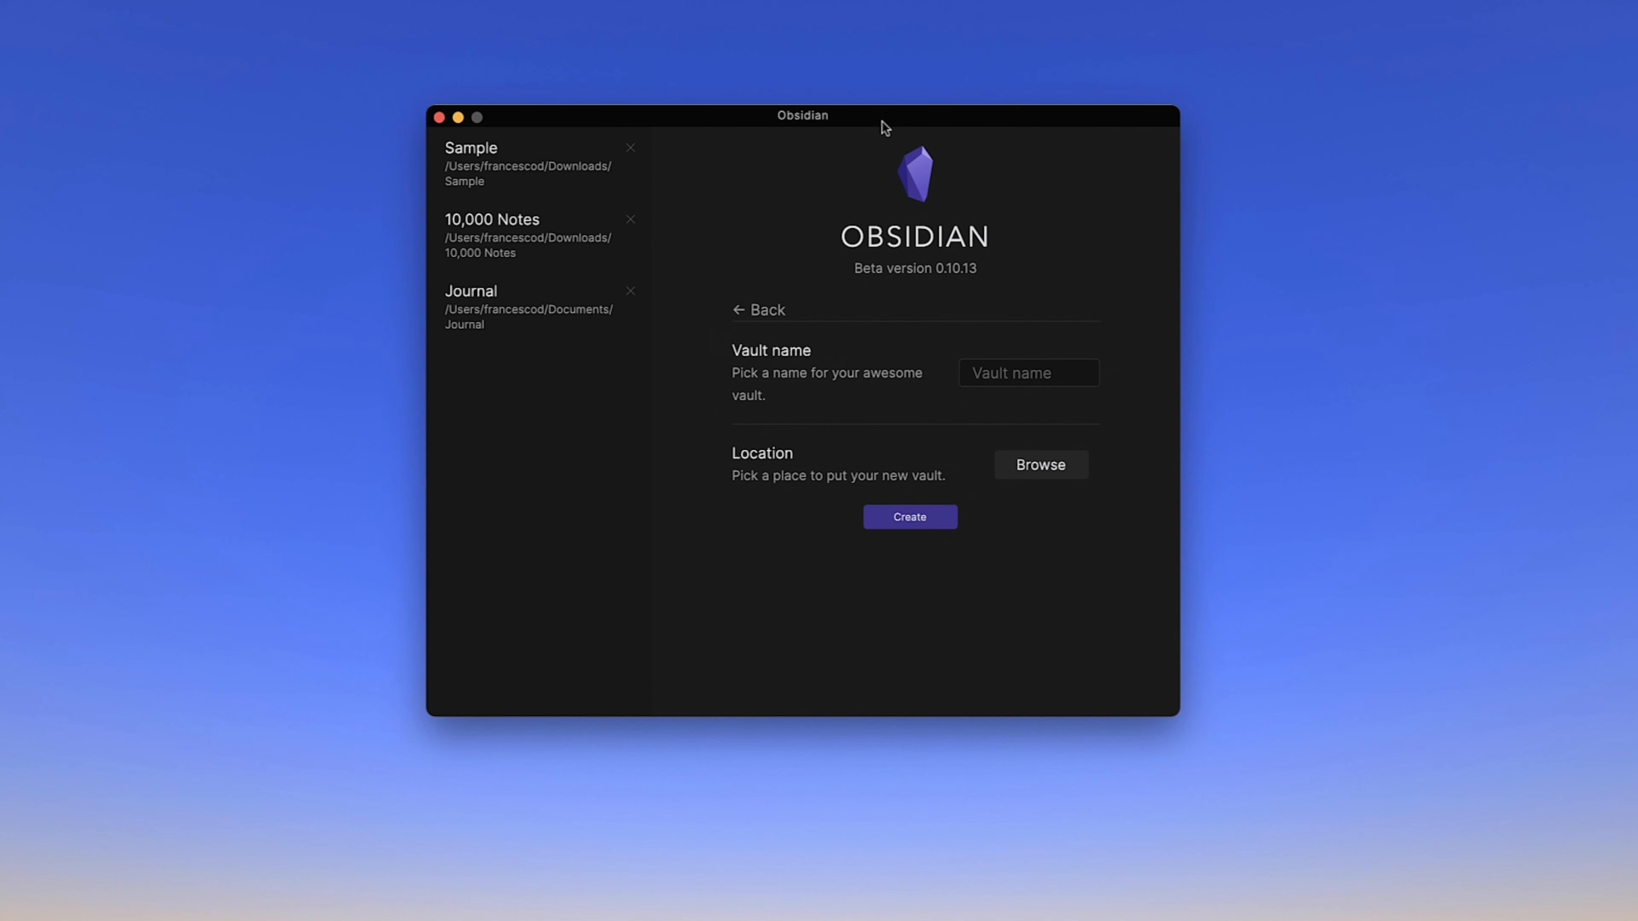
# Create a new vault named "Sample A" and choose the folder location where it is stored
pyautogui.moveTo(882, 121); pyautogui.dragTo(874, 127)
pyautogui.click(758, 311)
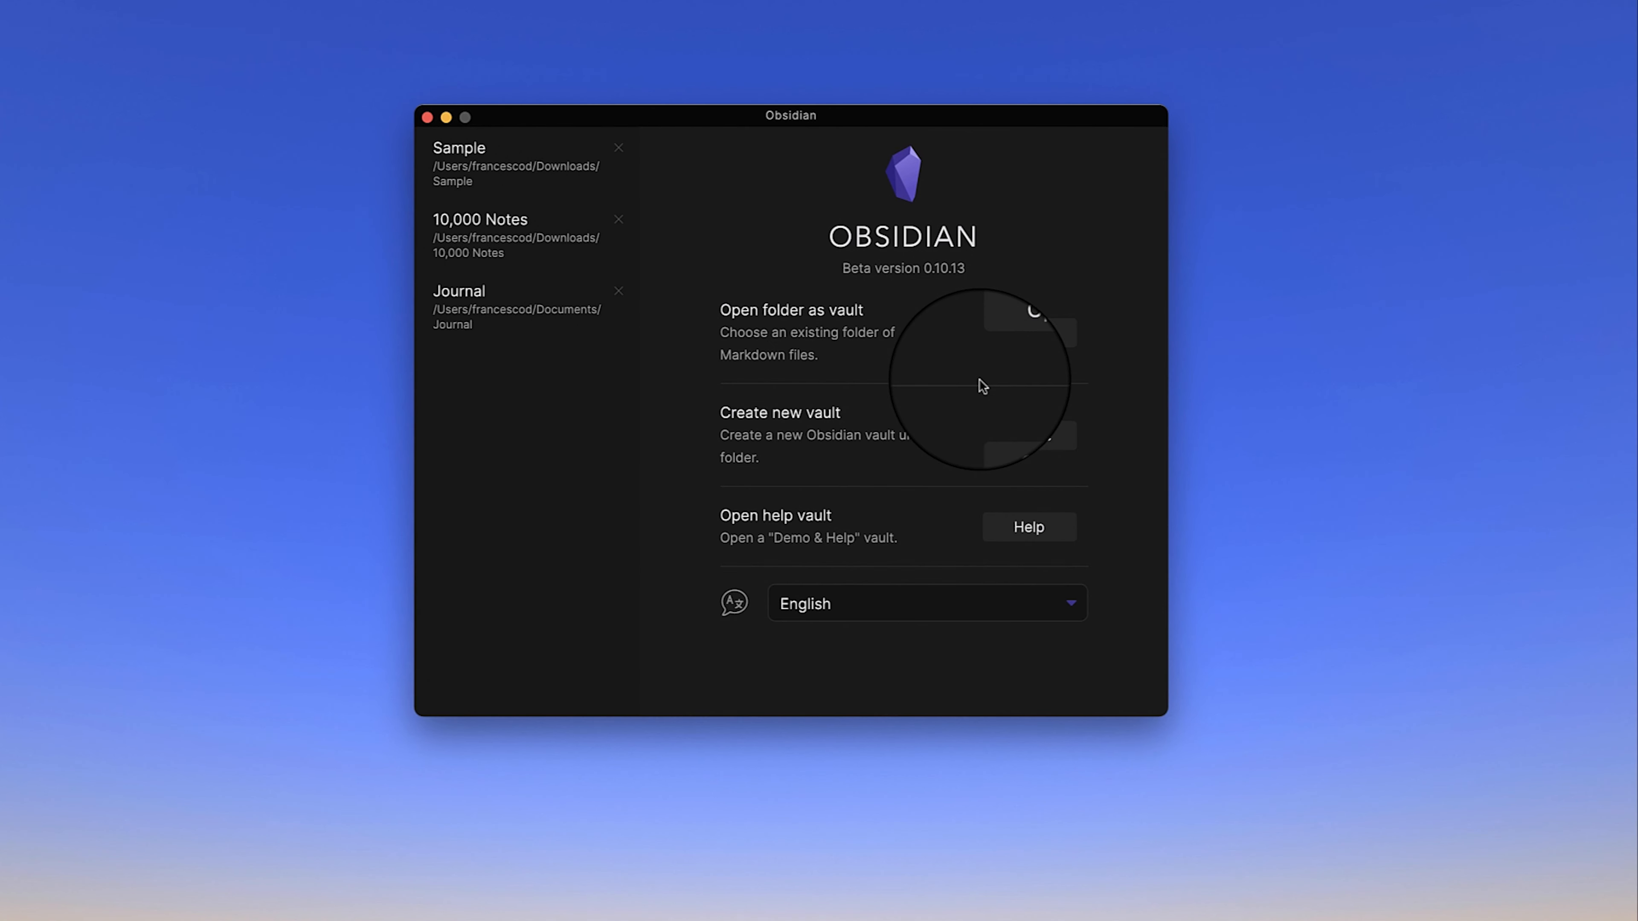
pyautogui.click(1029, 436)
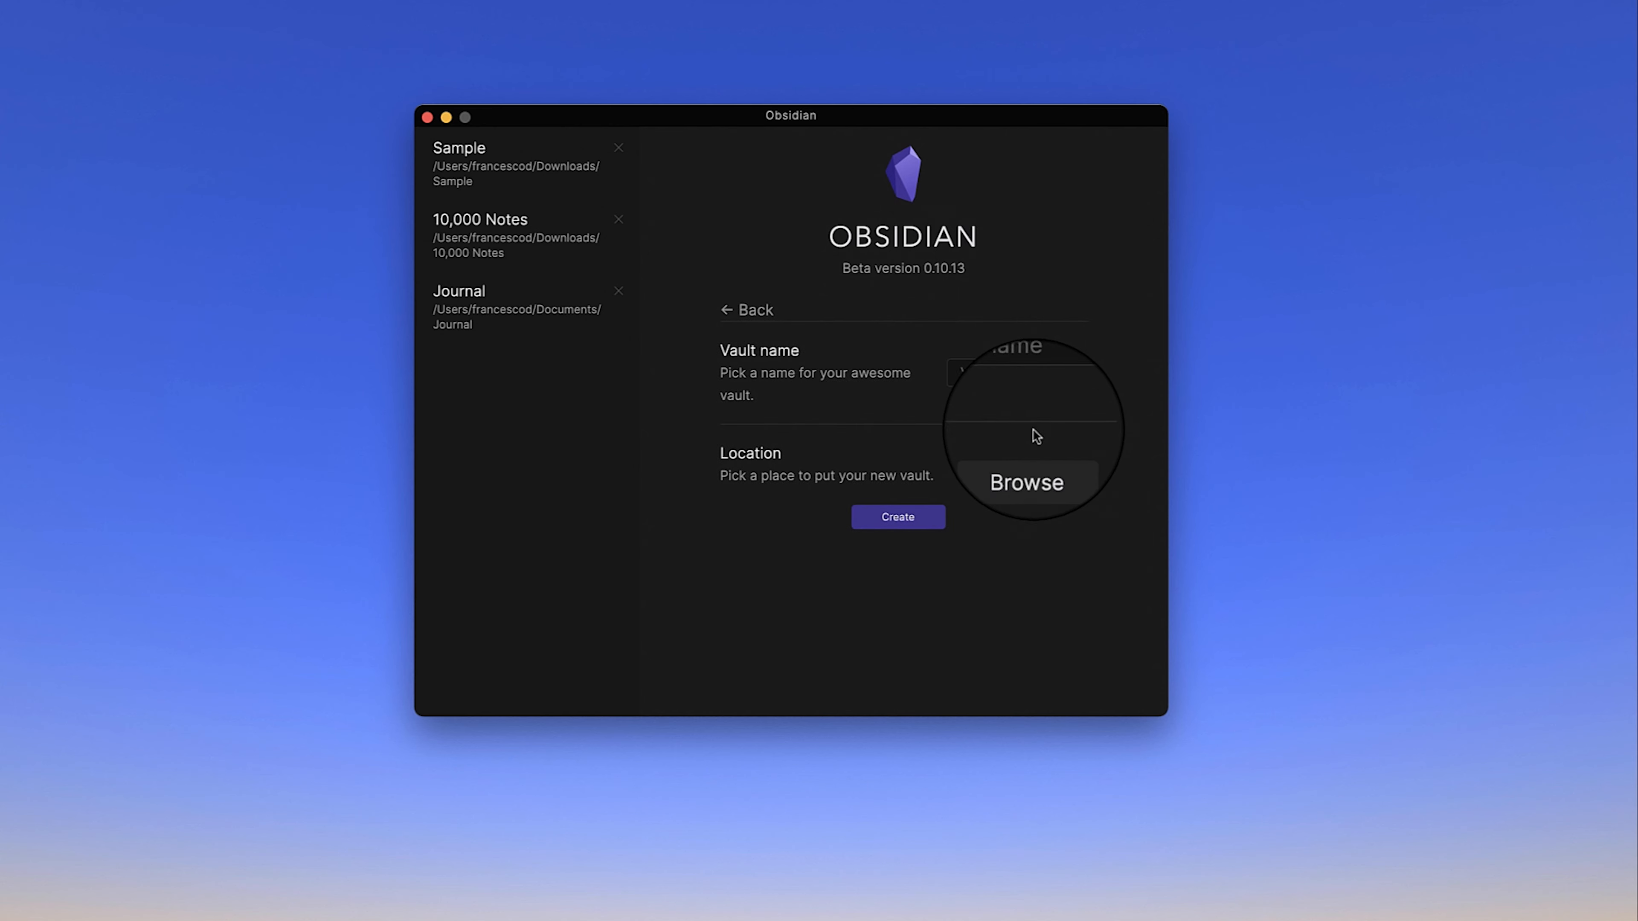
pyautogui.click(995, 367)
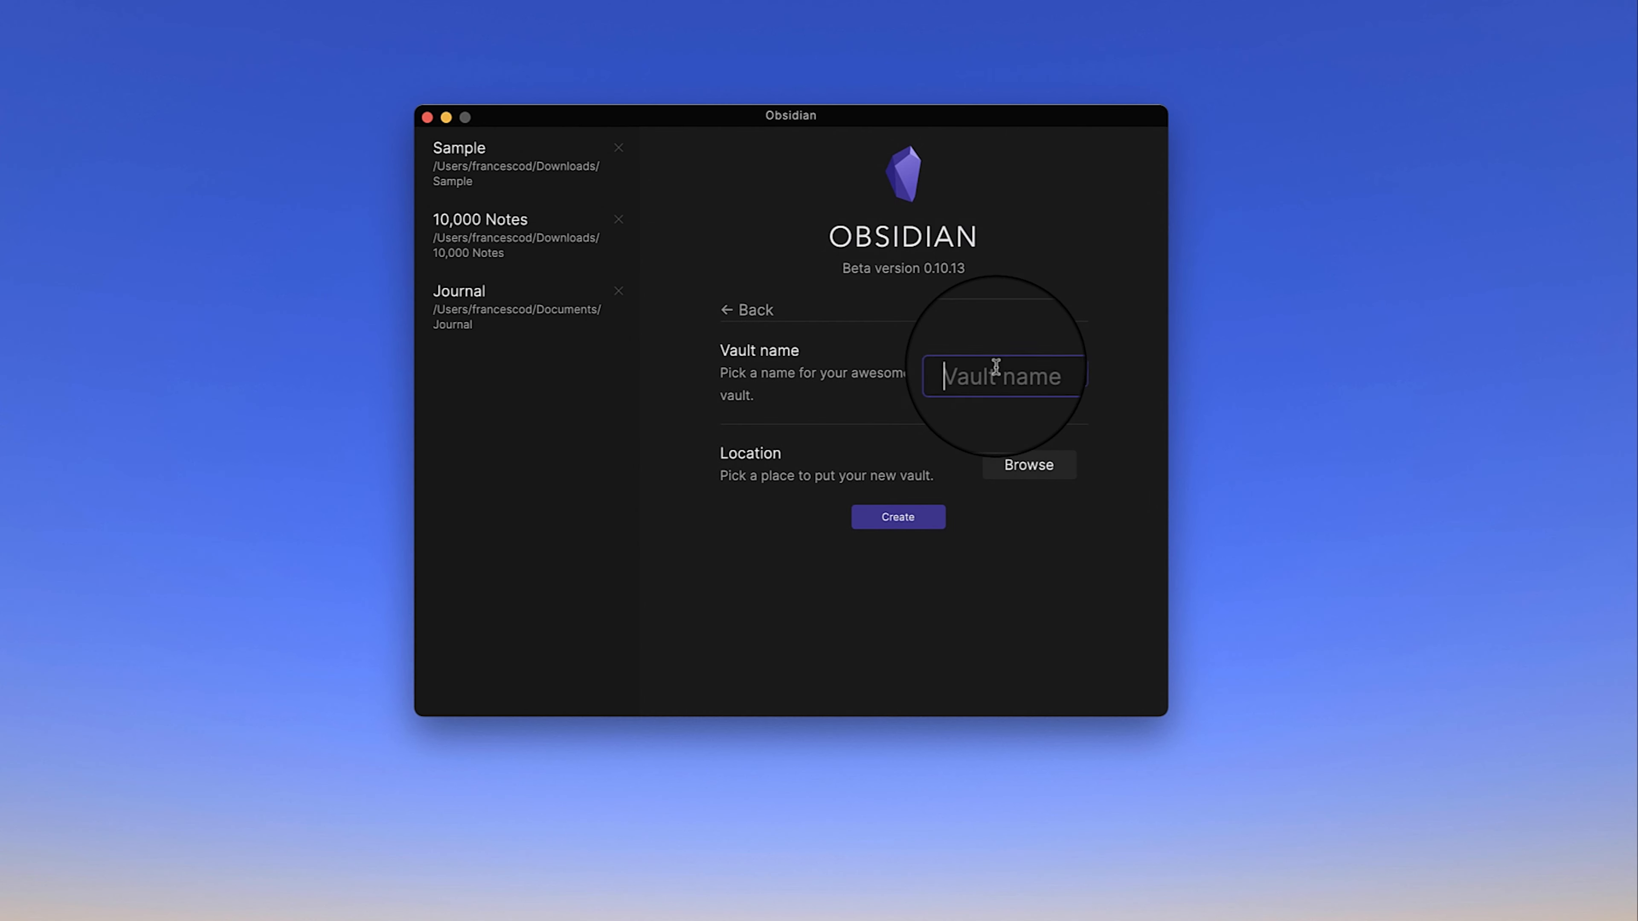
pyautogui.write('Sample A')
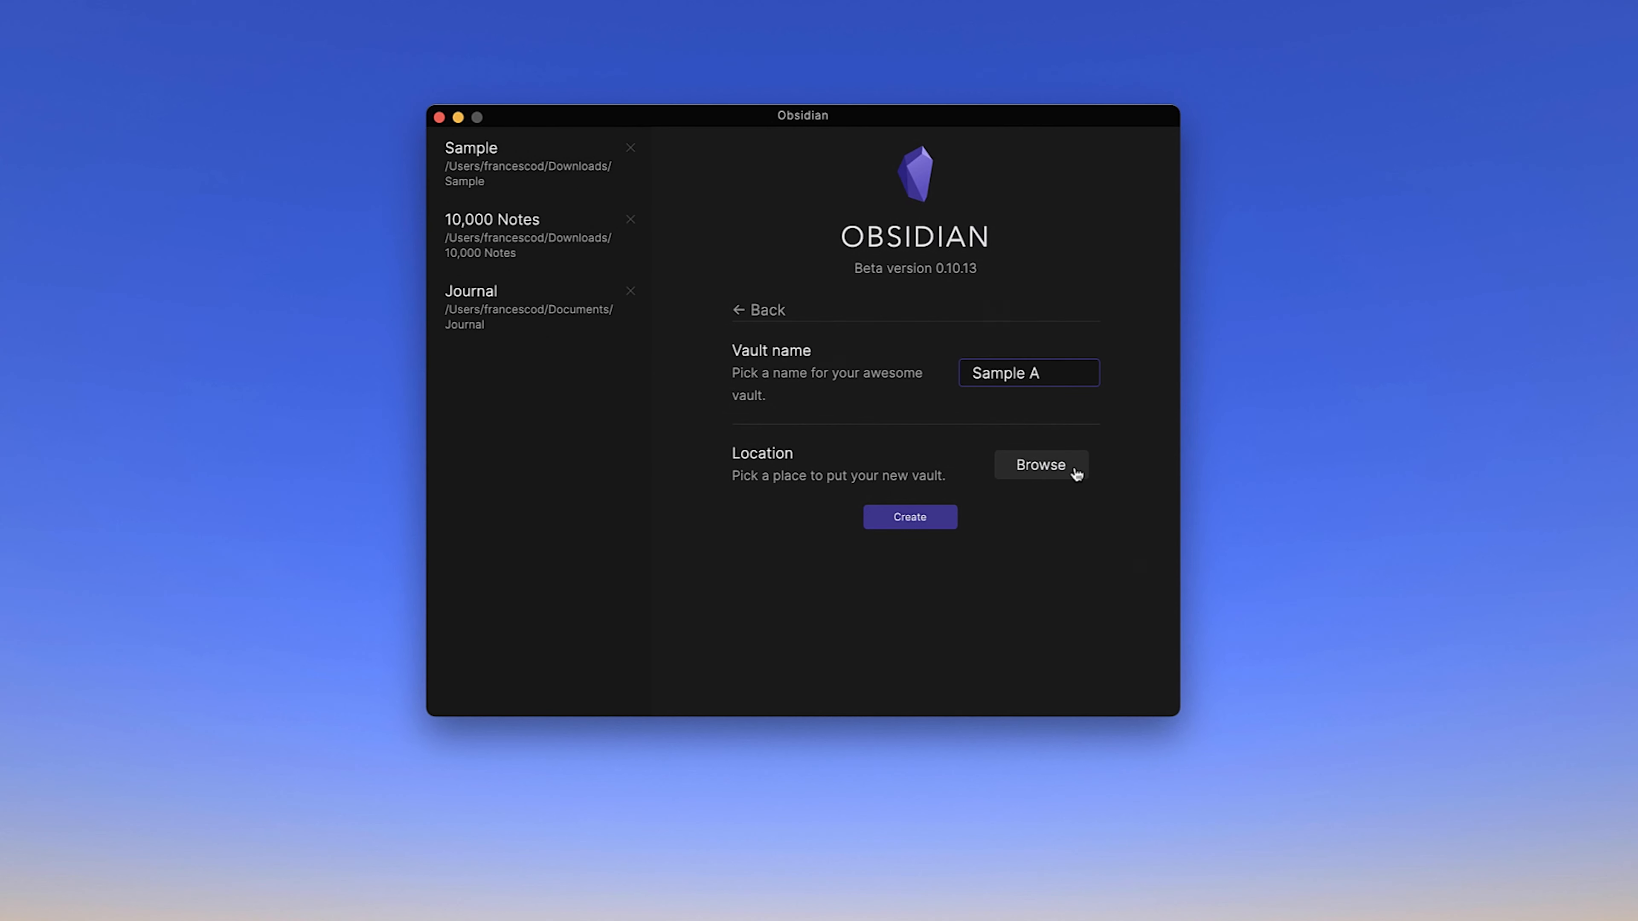
pyautogui.click(1054, 477)
pyautogui.click(1108, 452)
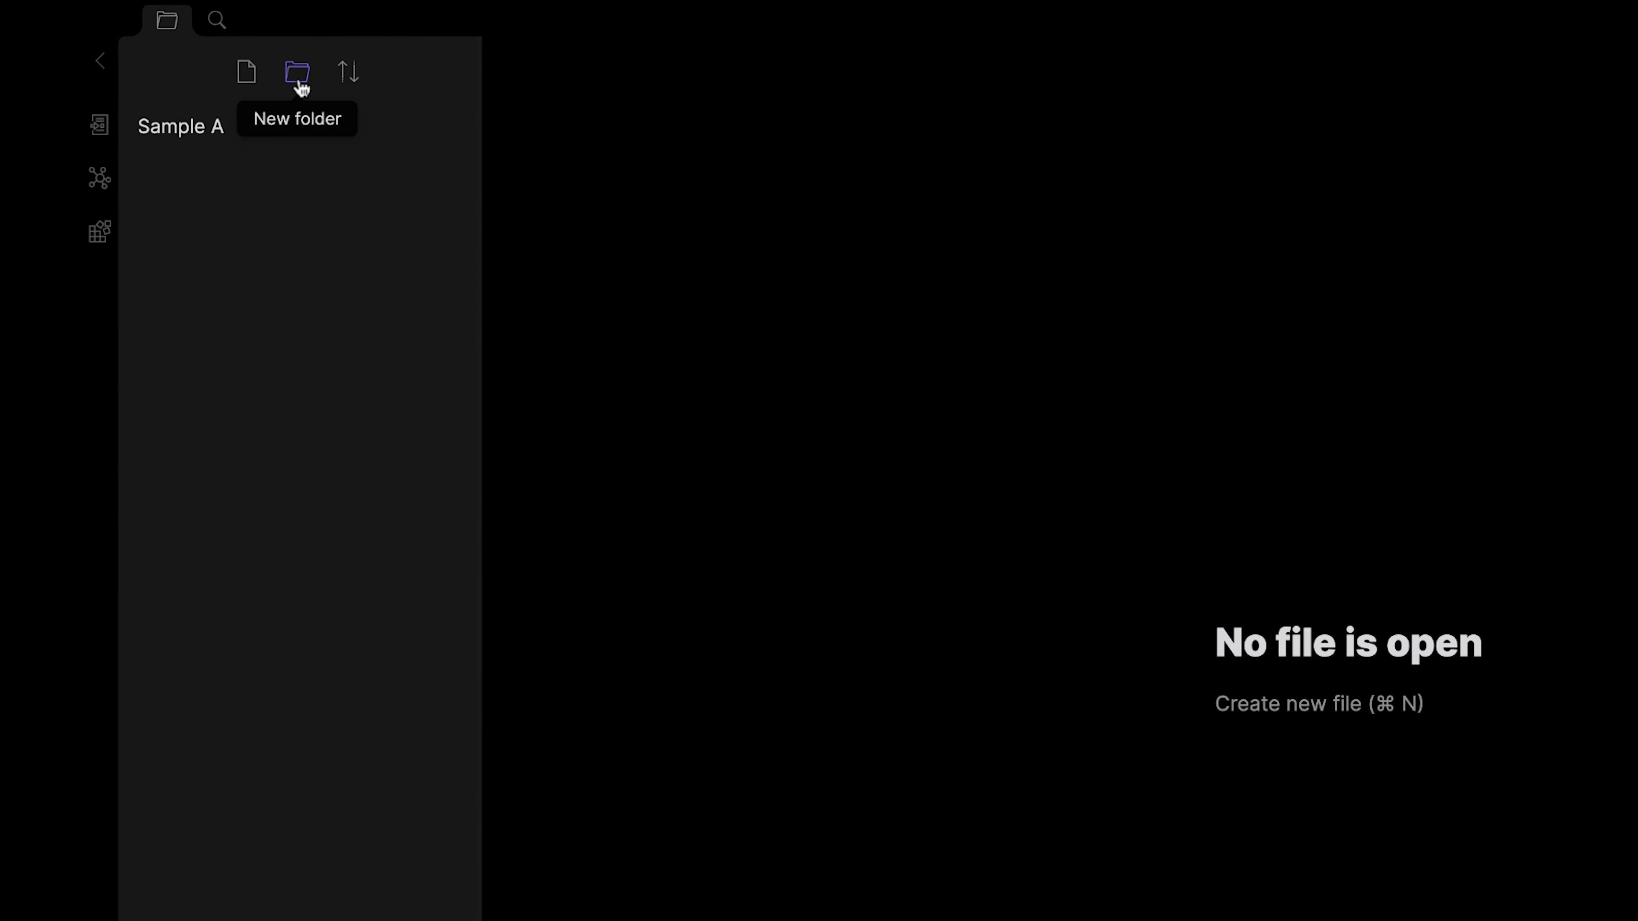
# Look at the empty vault's graph view and the quick switcher, closing the switcher without opening a file
pyautogui.click(99, 178)
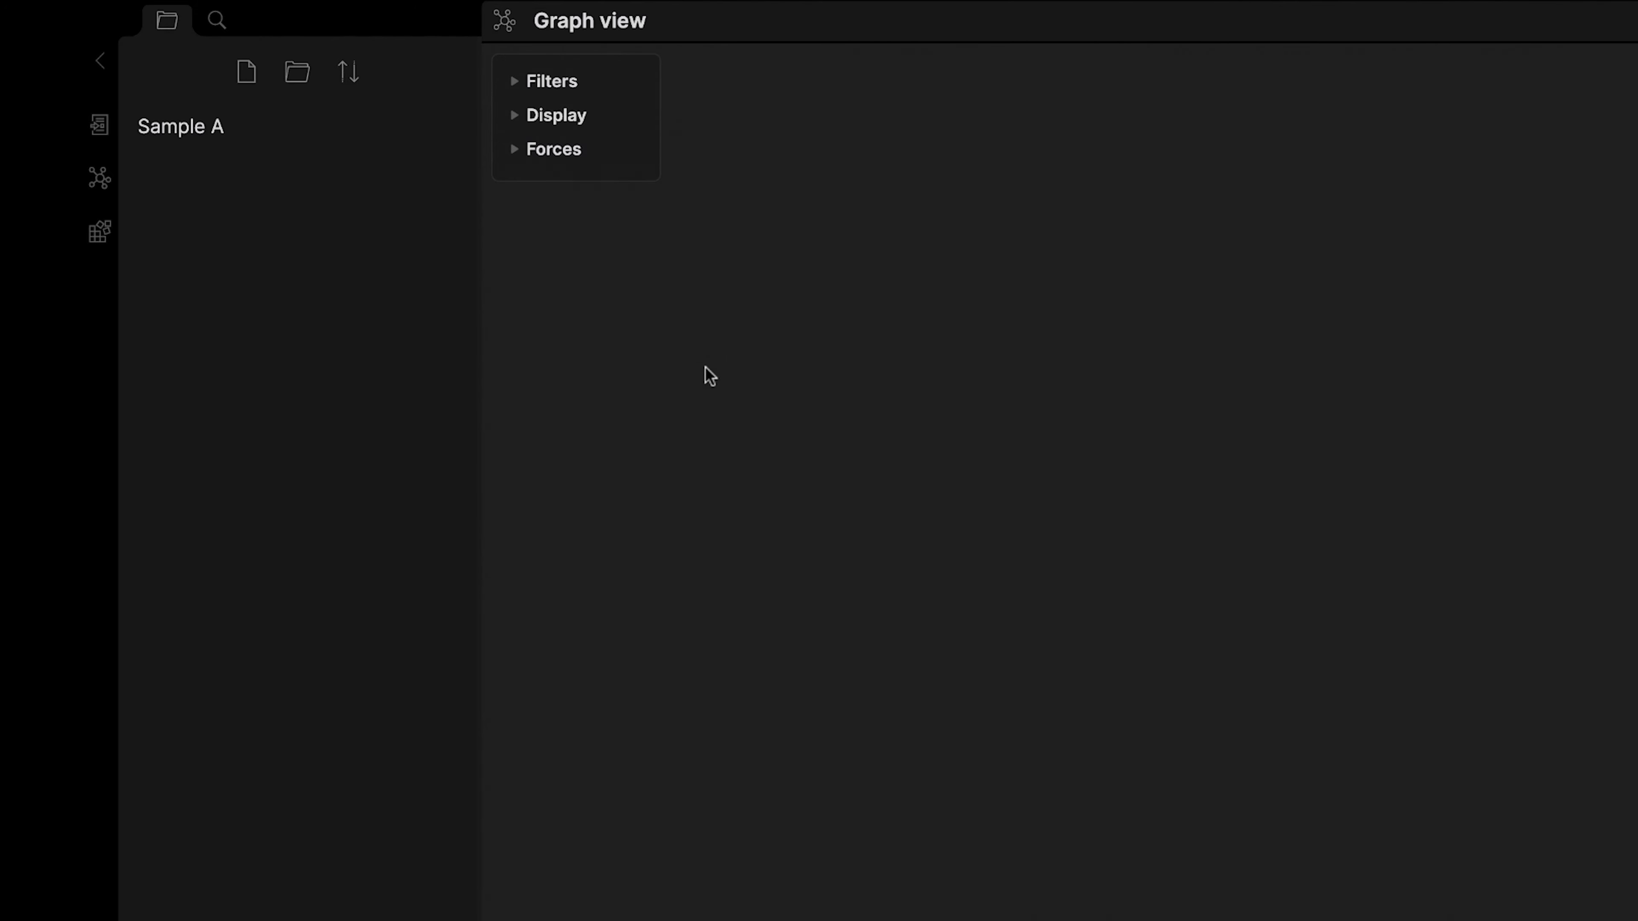
pyautogui.click(99, 125)
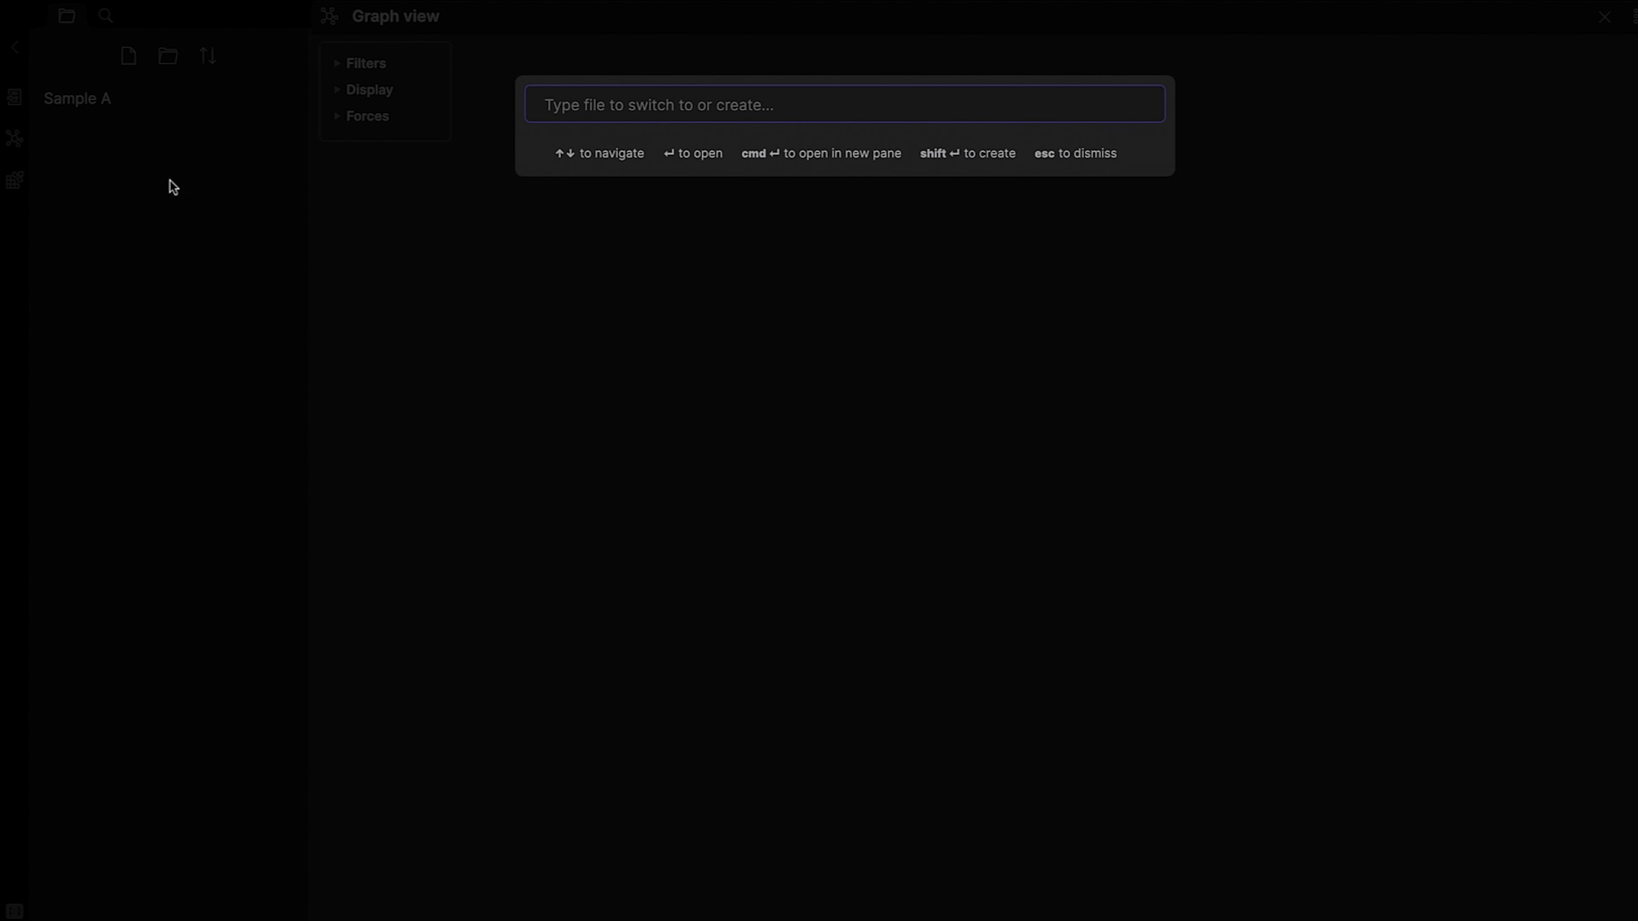
pyautogui.click(201, 209)
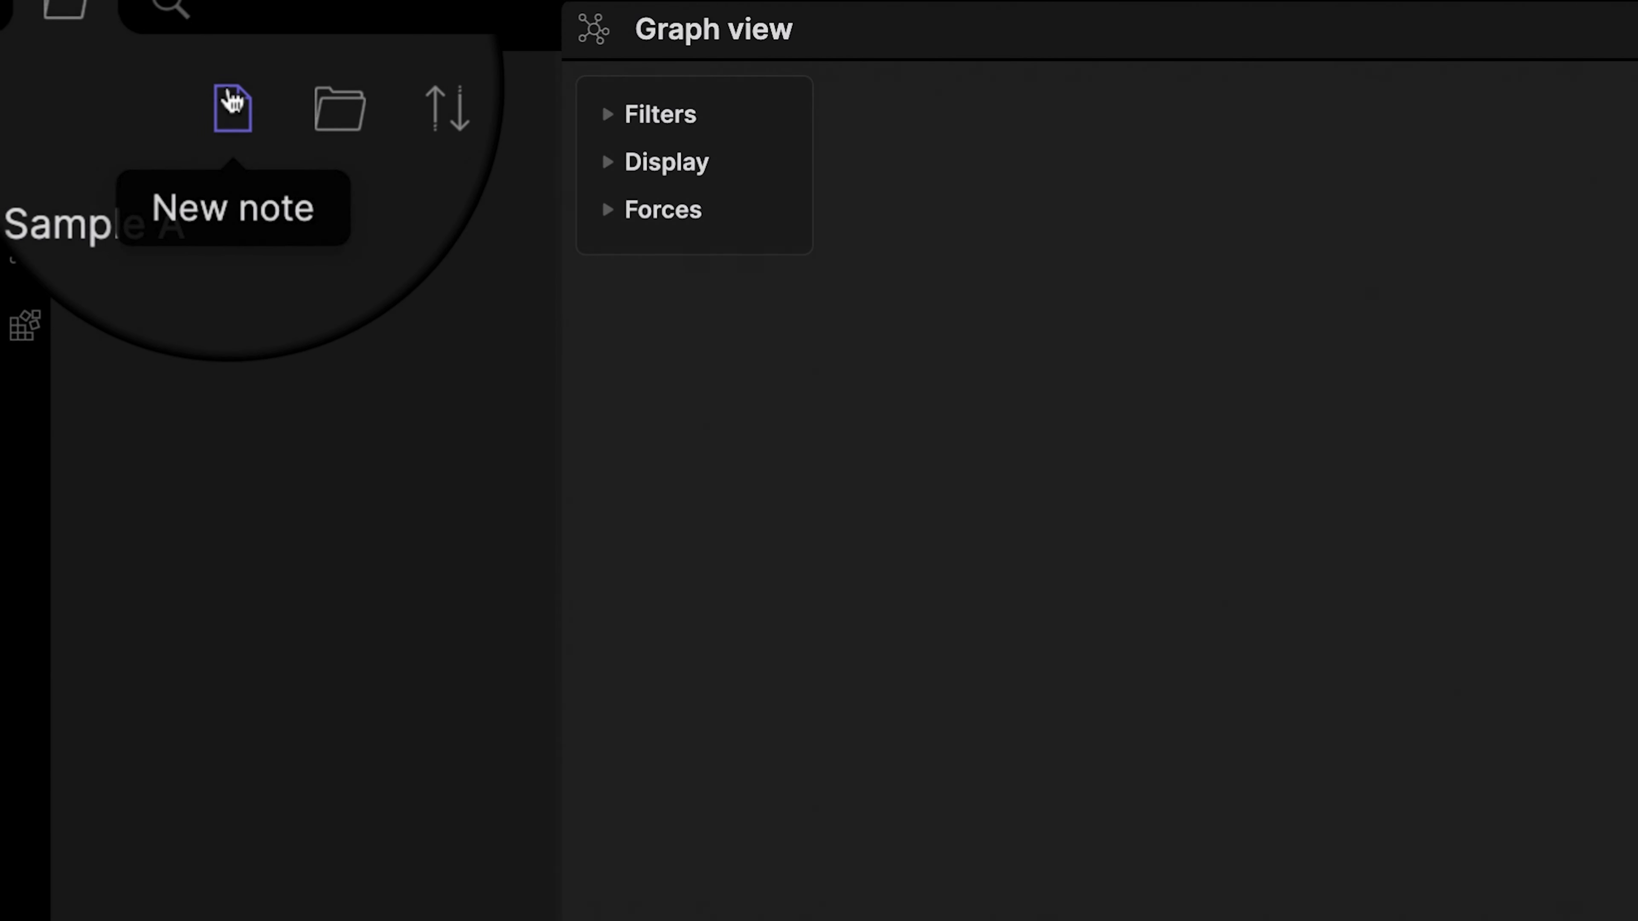
# Create a note titled "Plants" containing "Plants collect sun and turn it into energy to grow" and, below it, "This is called Photosynthesis"
pyautogui.click(233, 106)
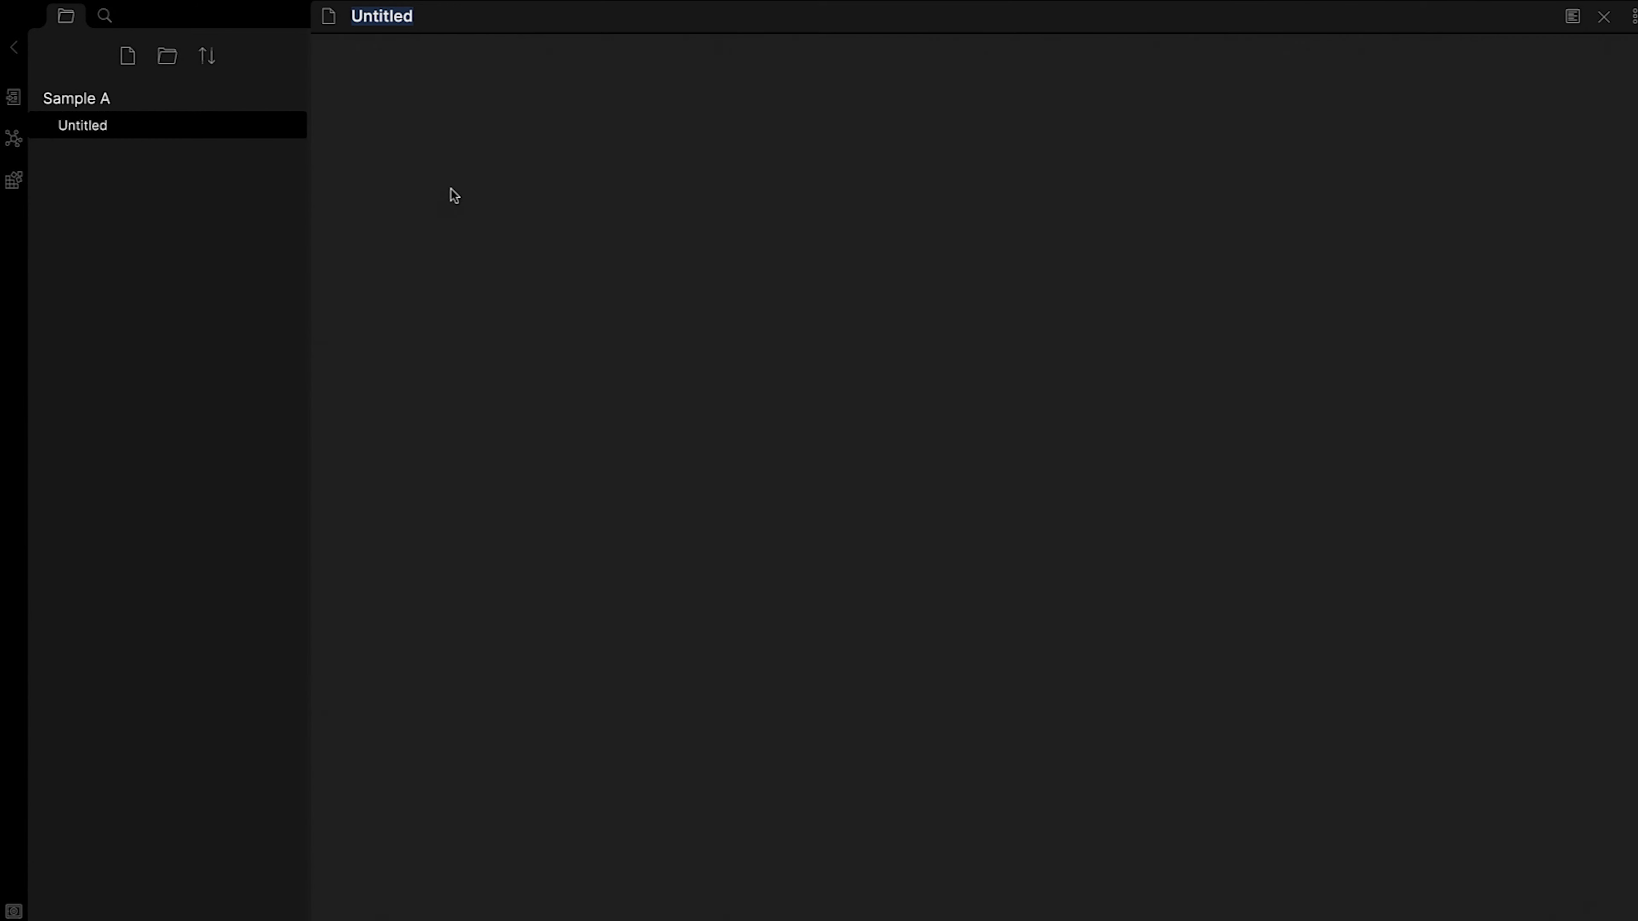
pyautogui.write('Plants')
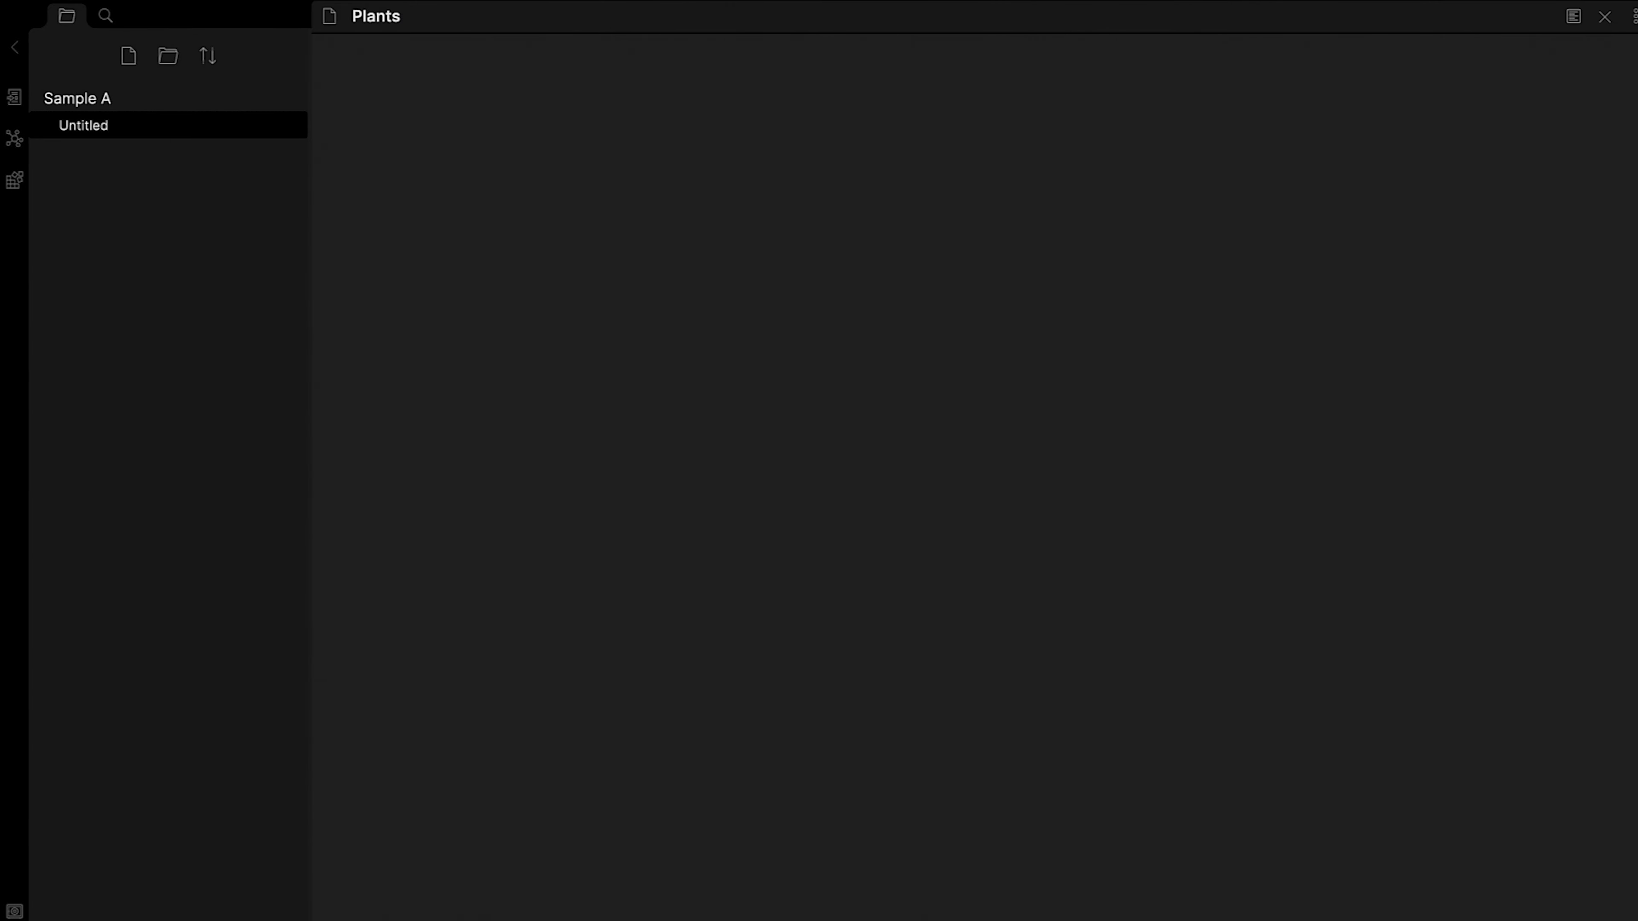
pyautogui.press('Return')
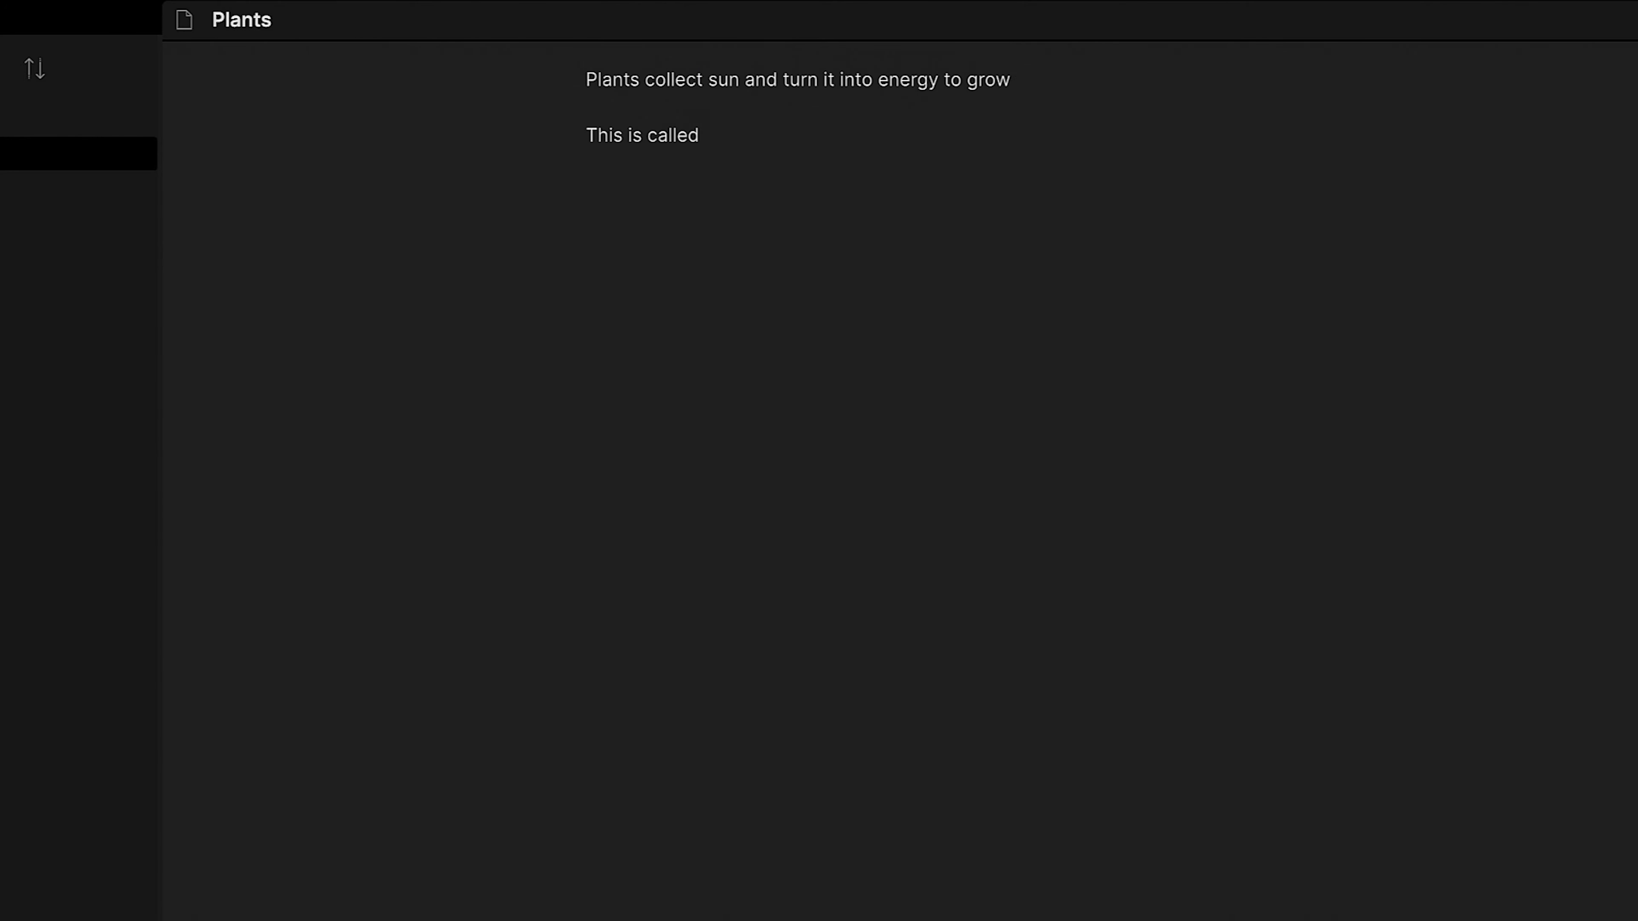
pyautogui.write('Photosyn')
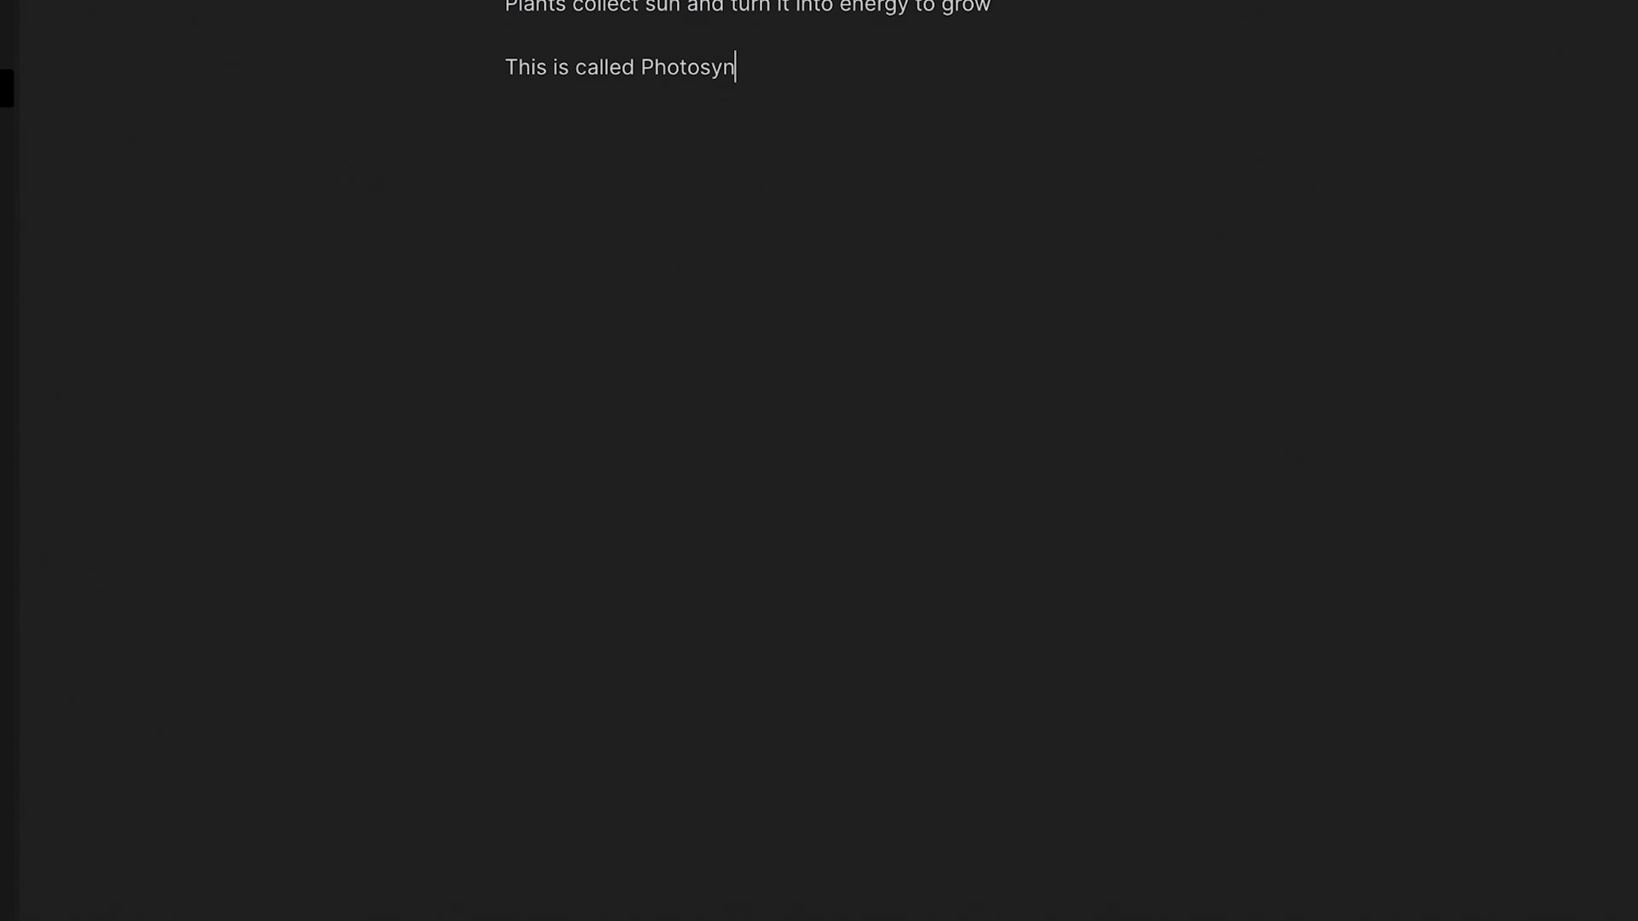
pyautogui.write('thesis')
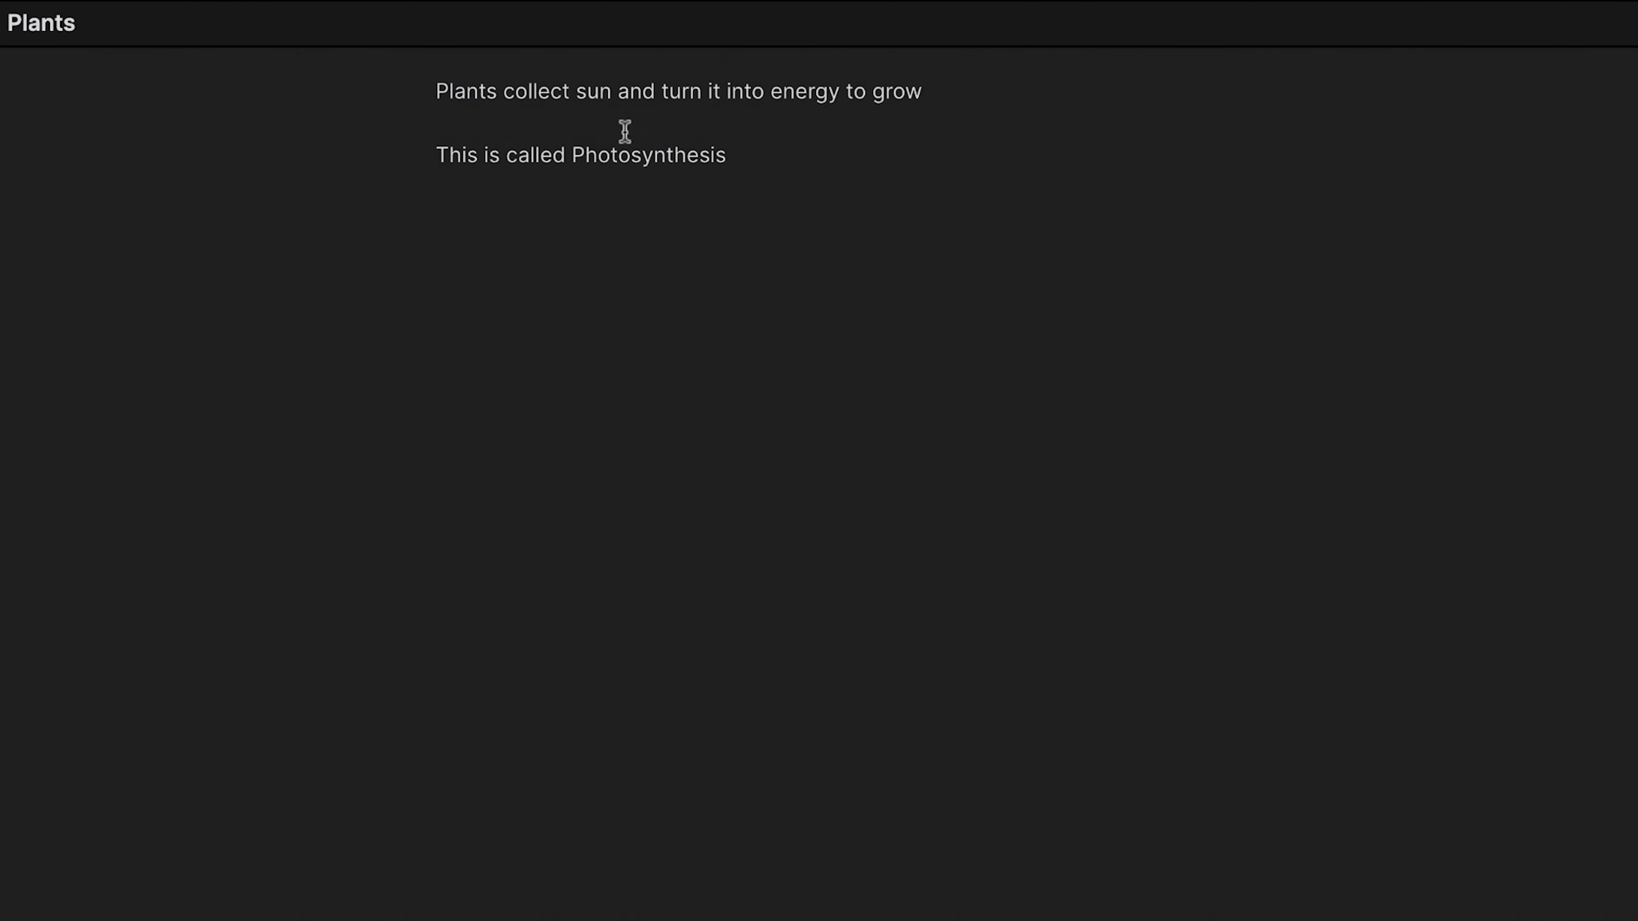
# Replace the word Photosynthesis in the Plants note with the internal link [[Photosynthesis]] and start a new line
pyautogui.doubleClick(697, 156)
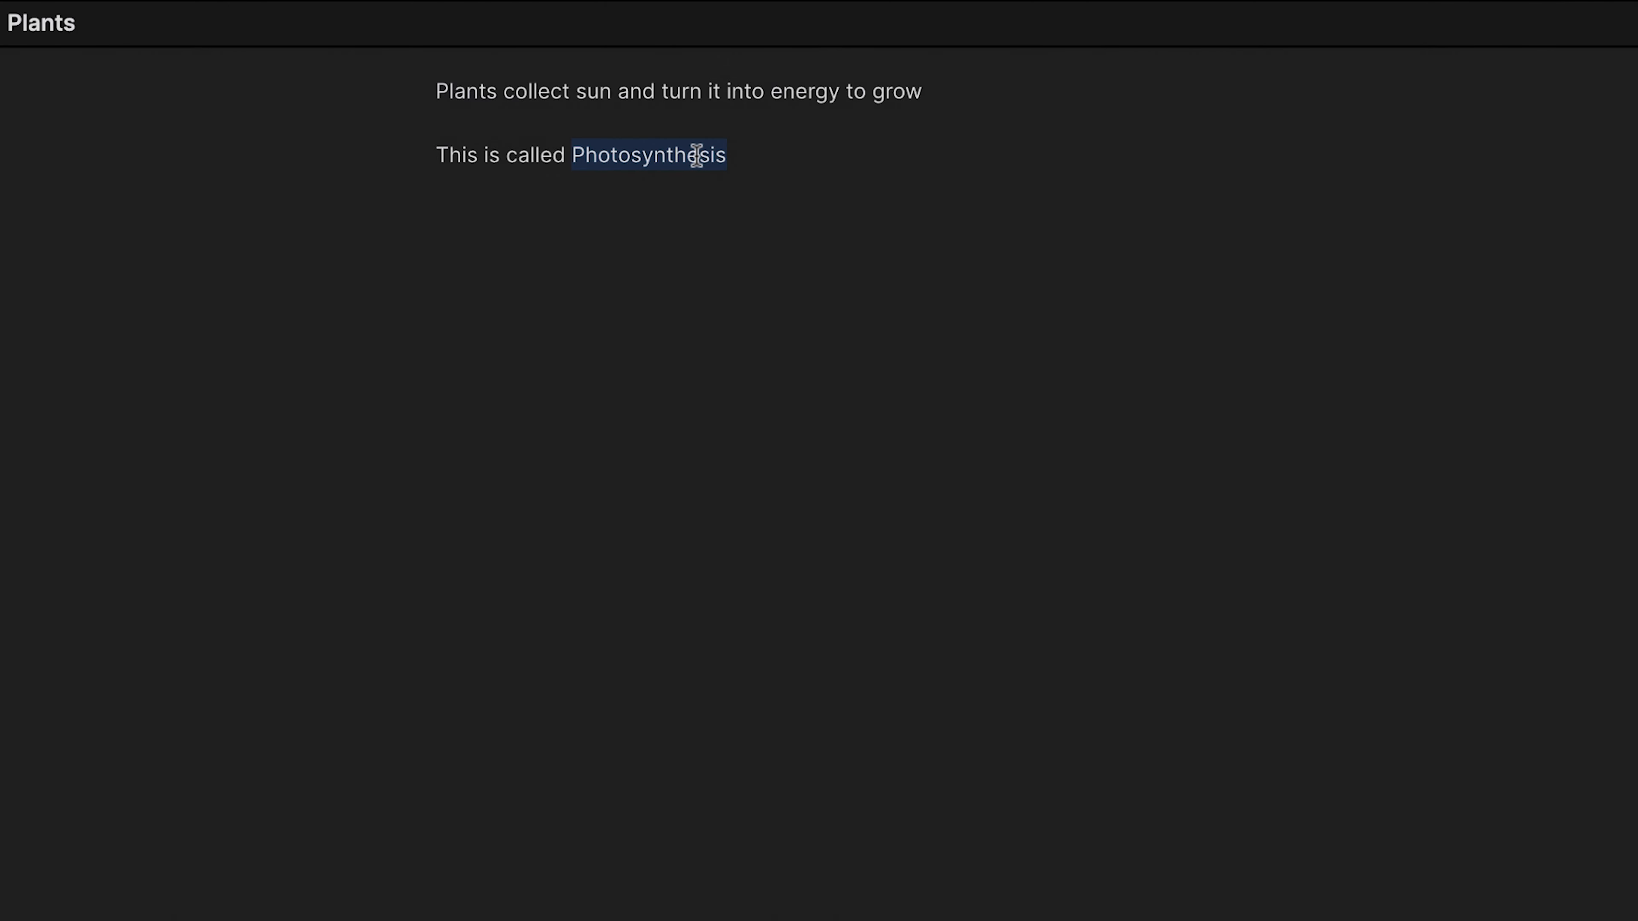
pyautogui.press('BackSpace')
pyautogui.write('[')
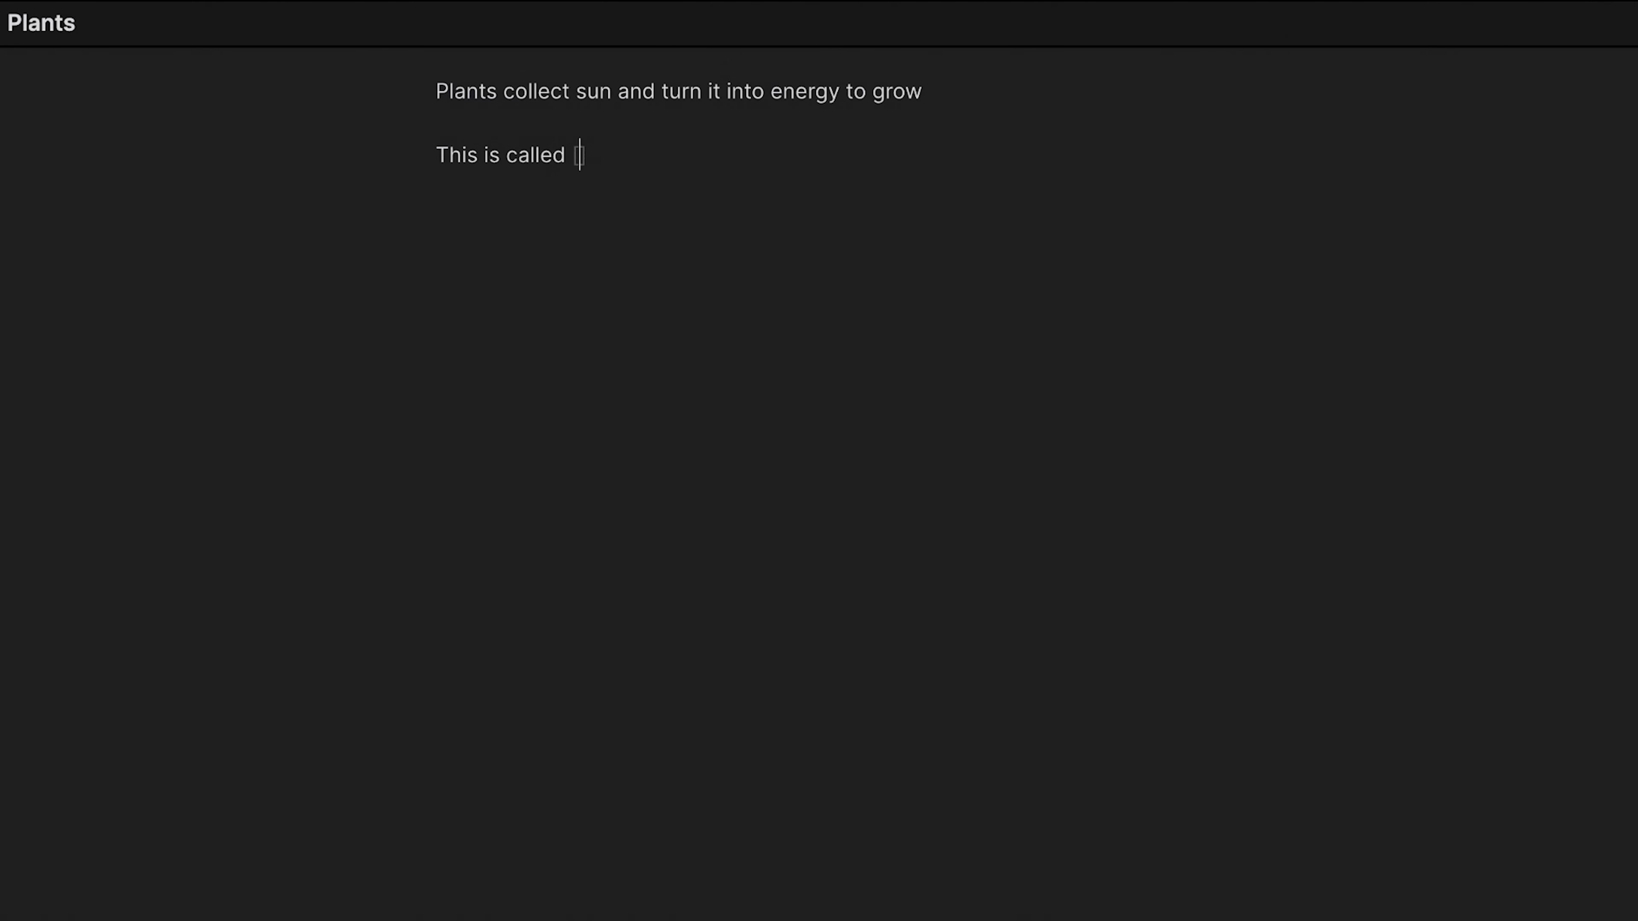
pyautogui.write('[')
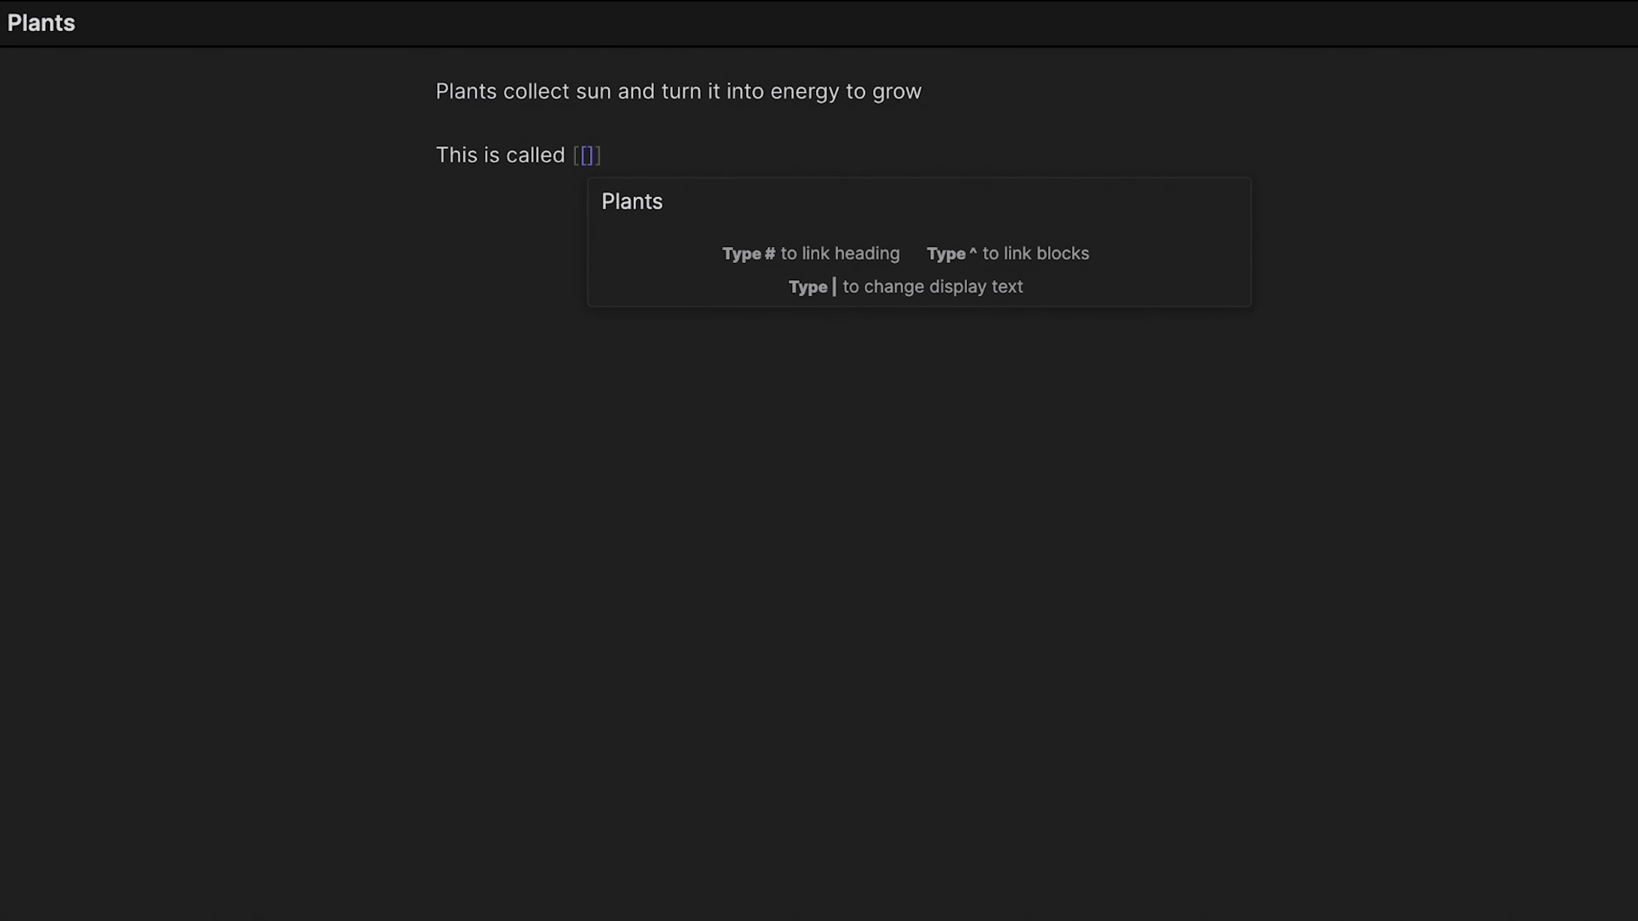
pyautogui.write('Photo')
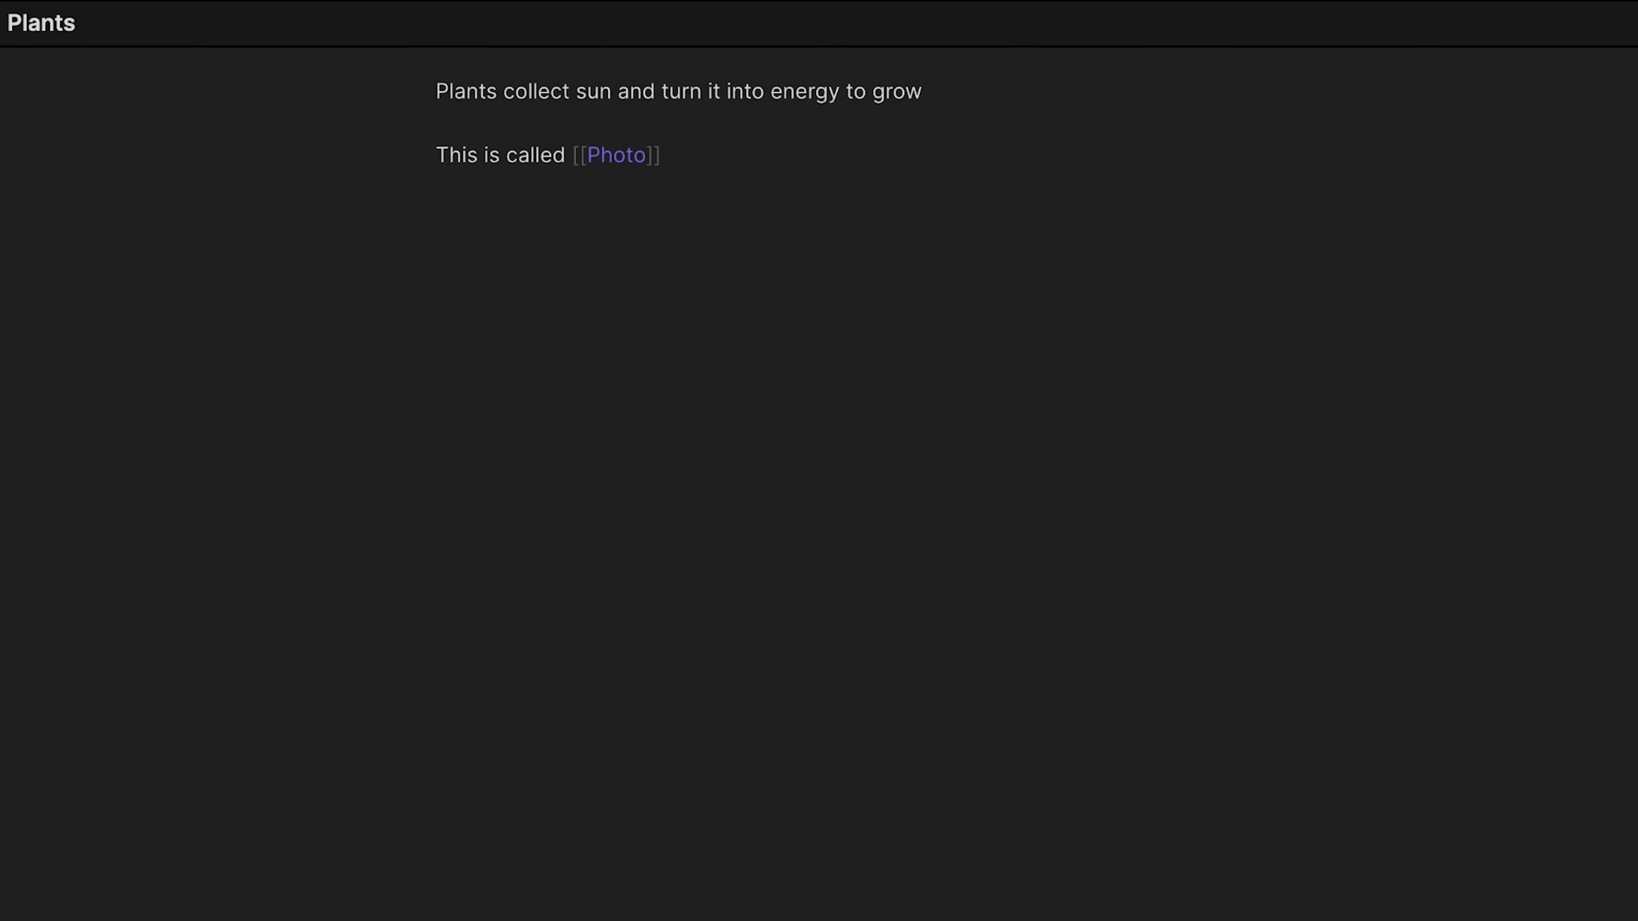
pyautogui.write('synthesis')
pyautogui.press('Right')
pyautogui.press('Right')
pyautogui.press('Return')
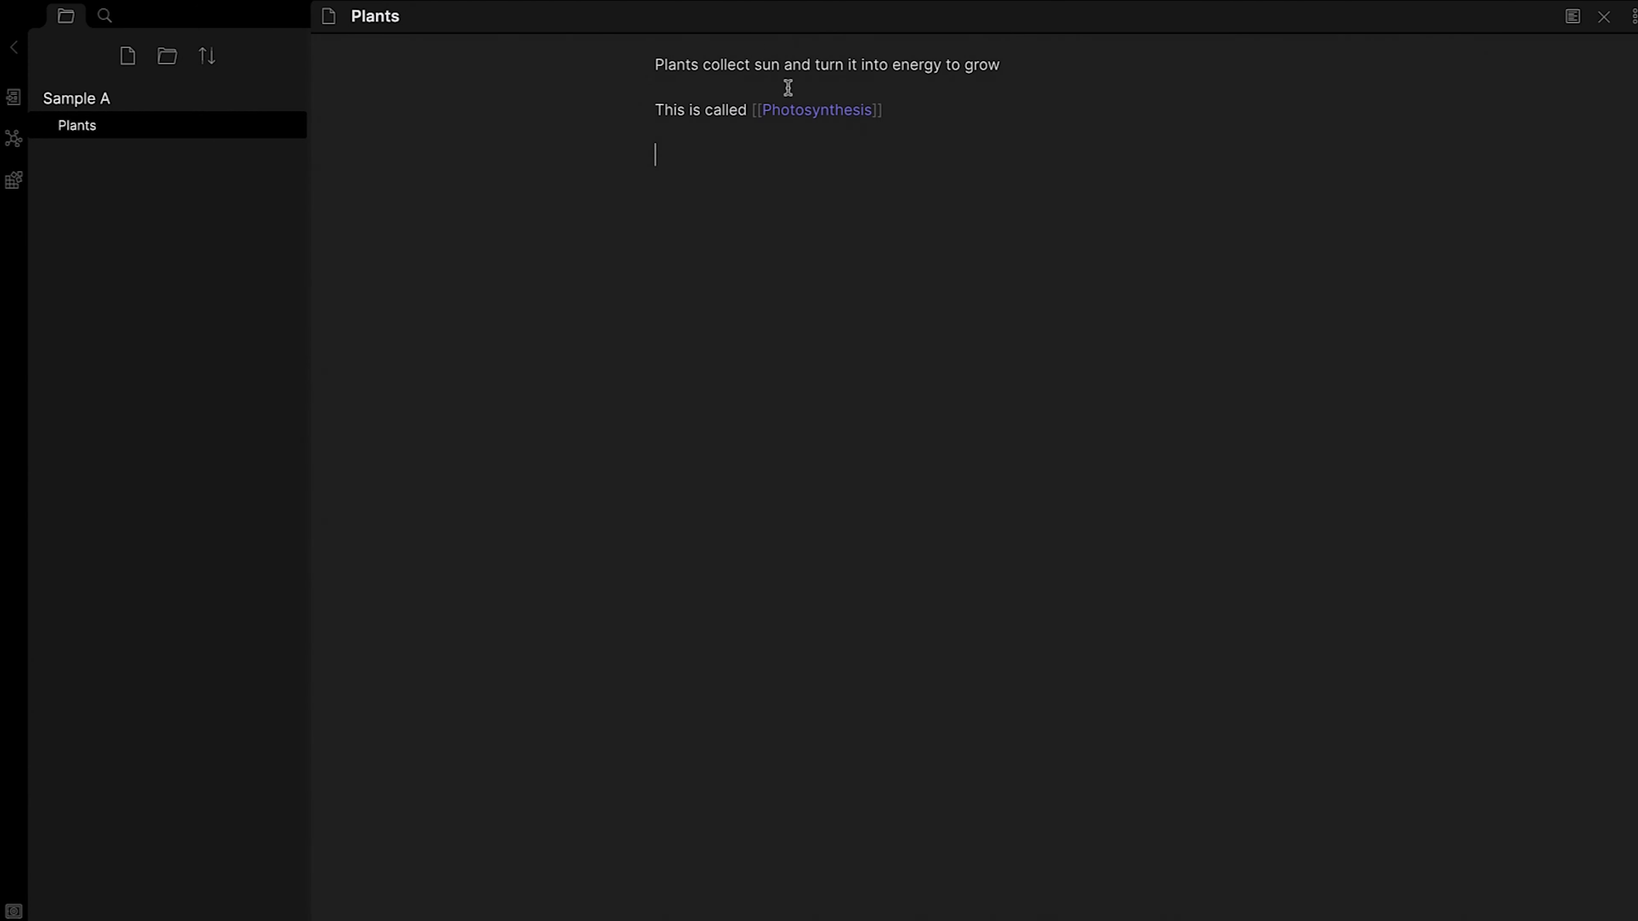
# Create the Photosynthesis note from its link in Plants and write "Leaves are used to collect the energy" in it
pyautogui.click(797, 112)
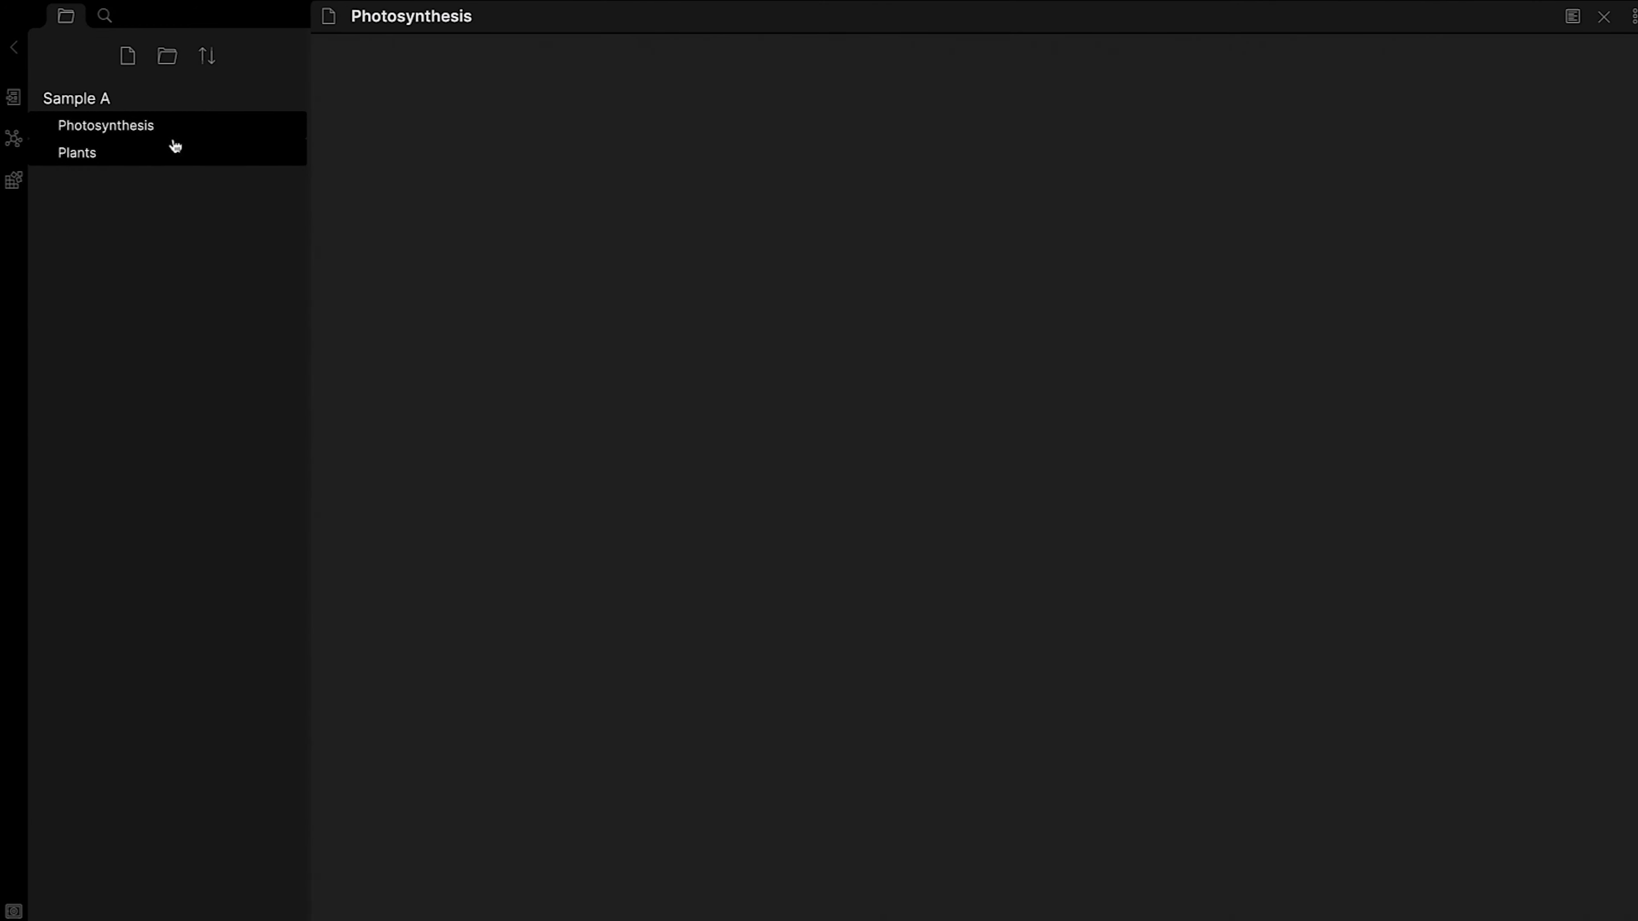
pyautogui.click(189, 153)
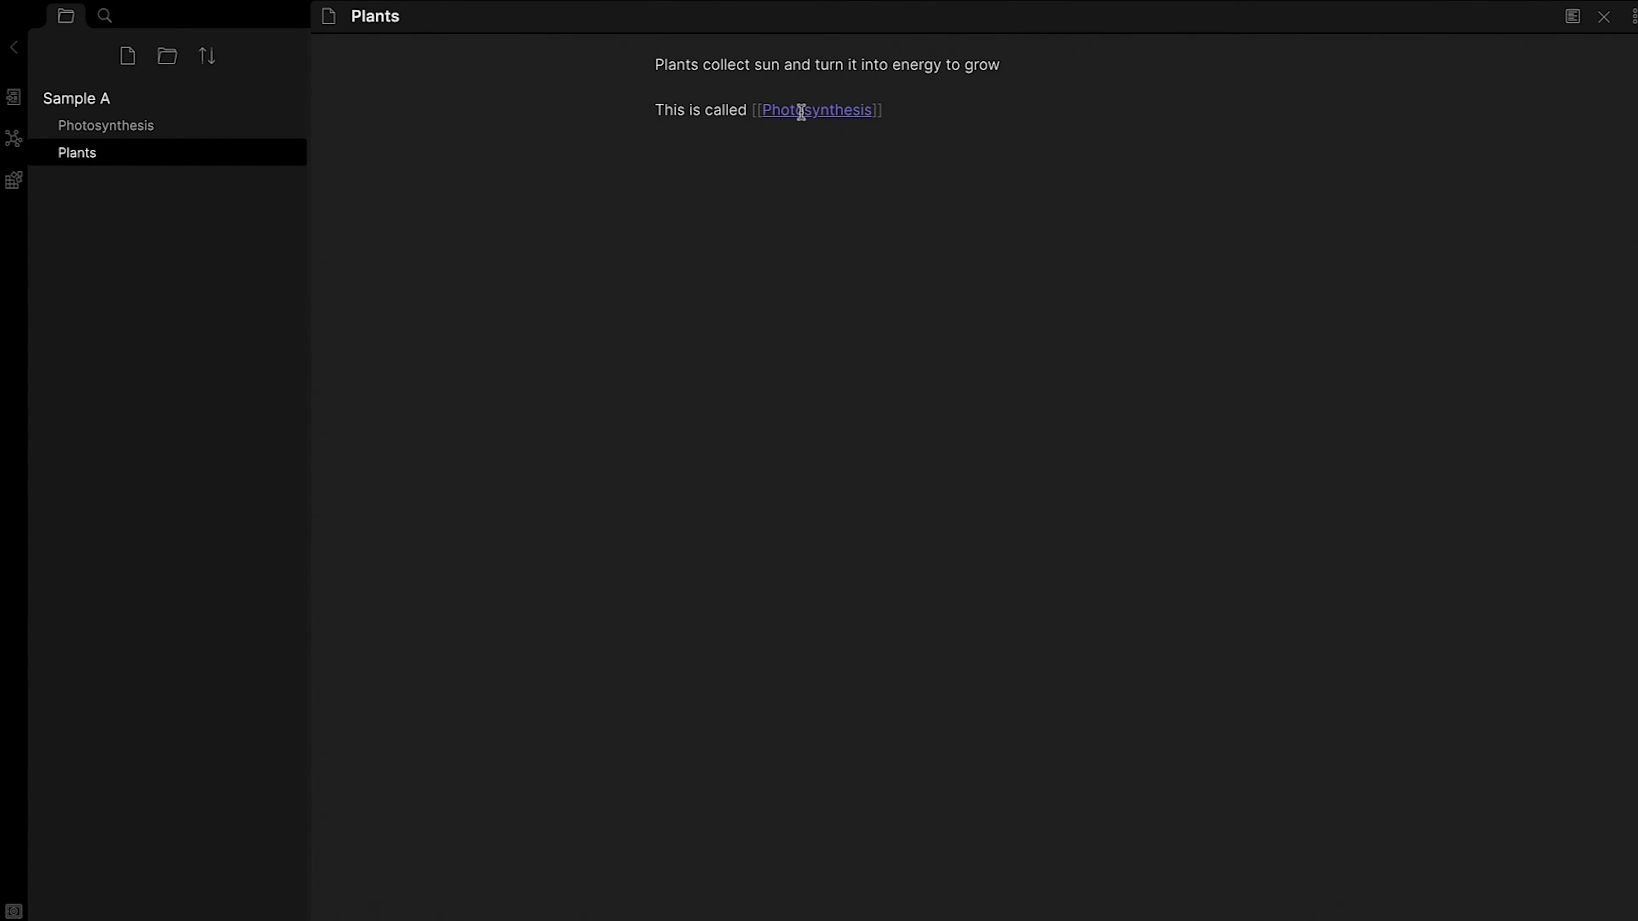
pyautogui.click(190, 124)
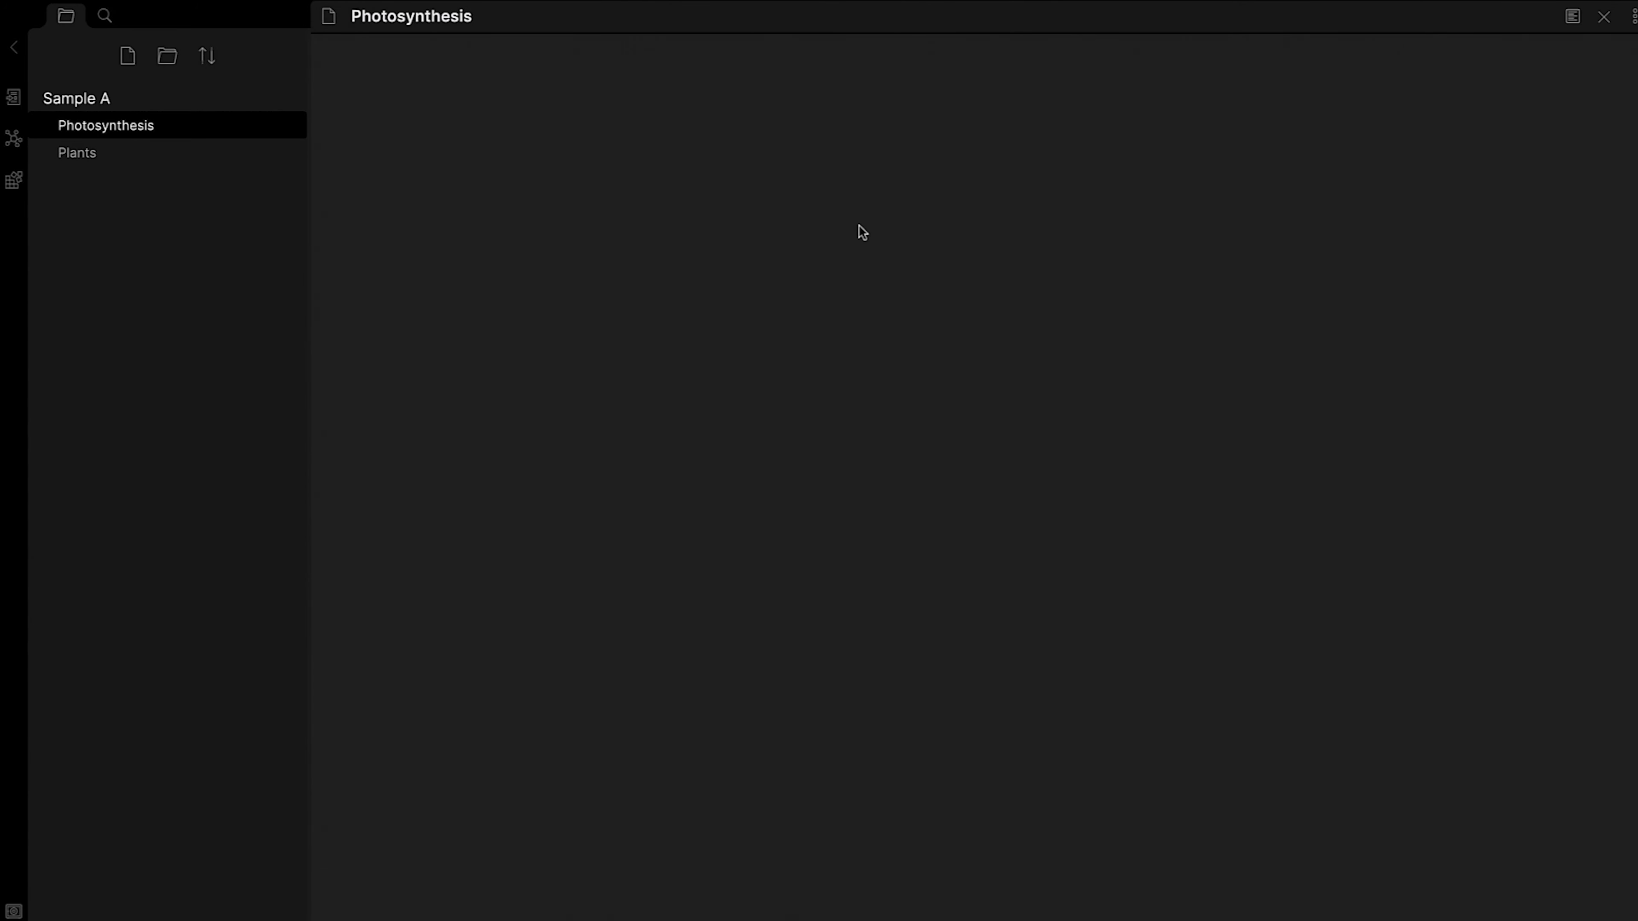
pyautogui.write('Leaves ')
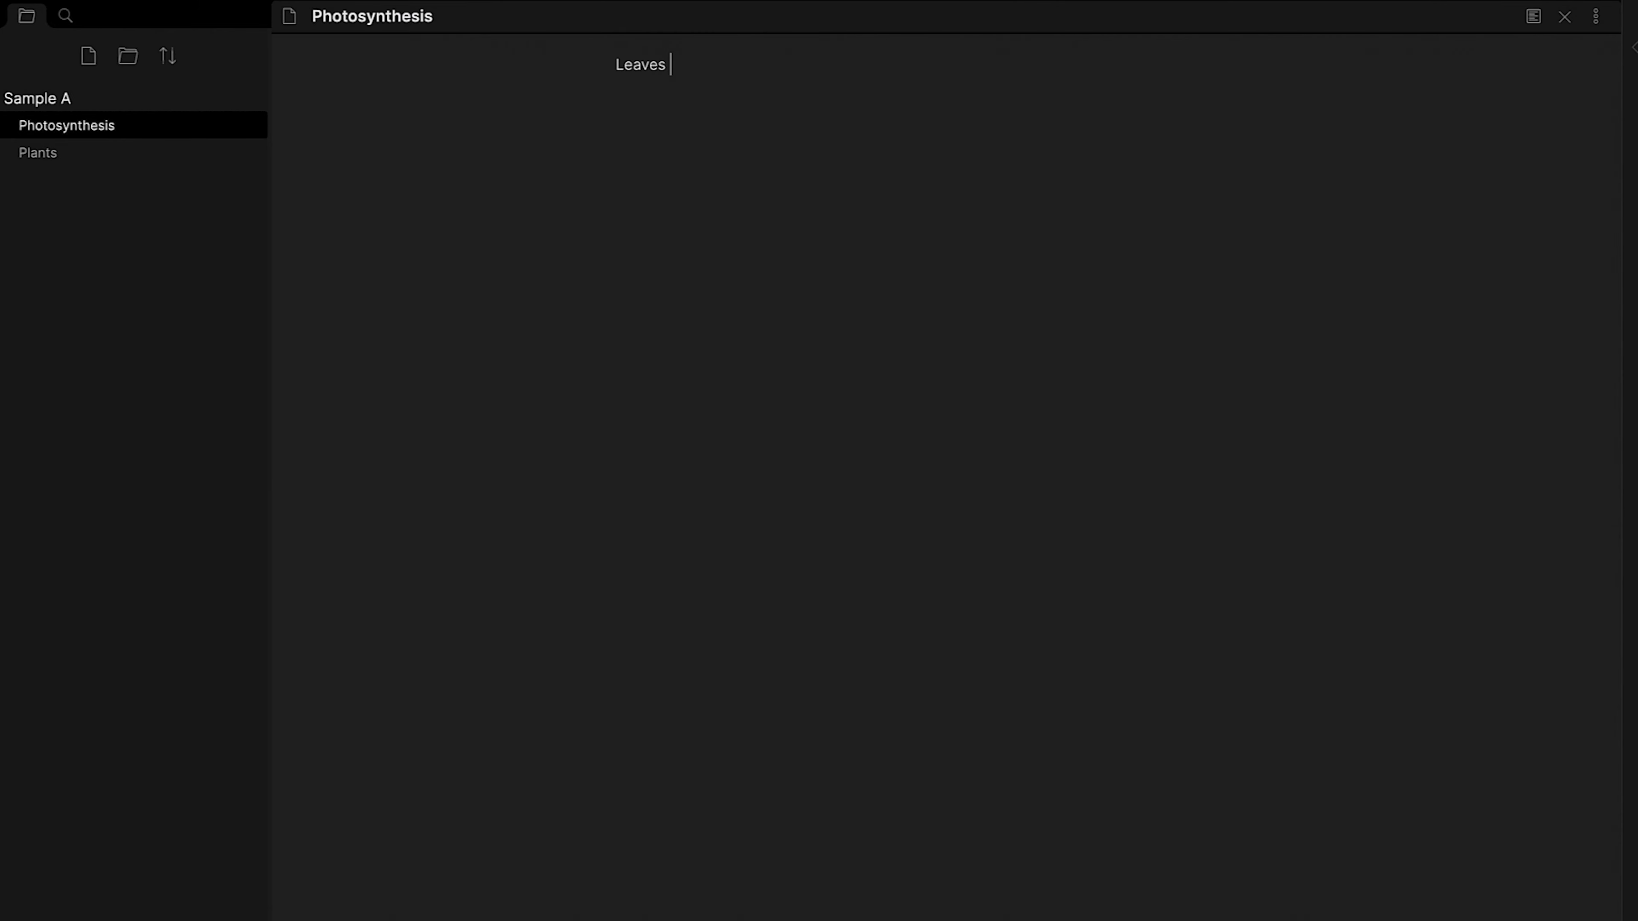
pyautogui.write('are used to collect the energy')
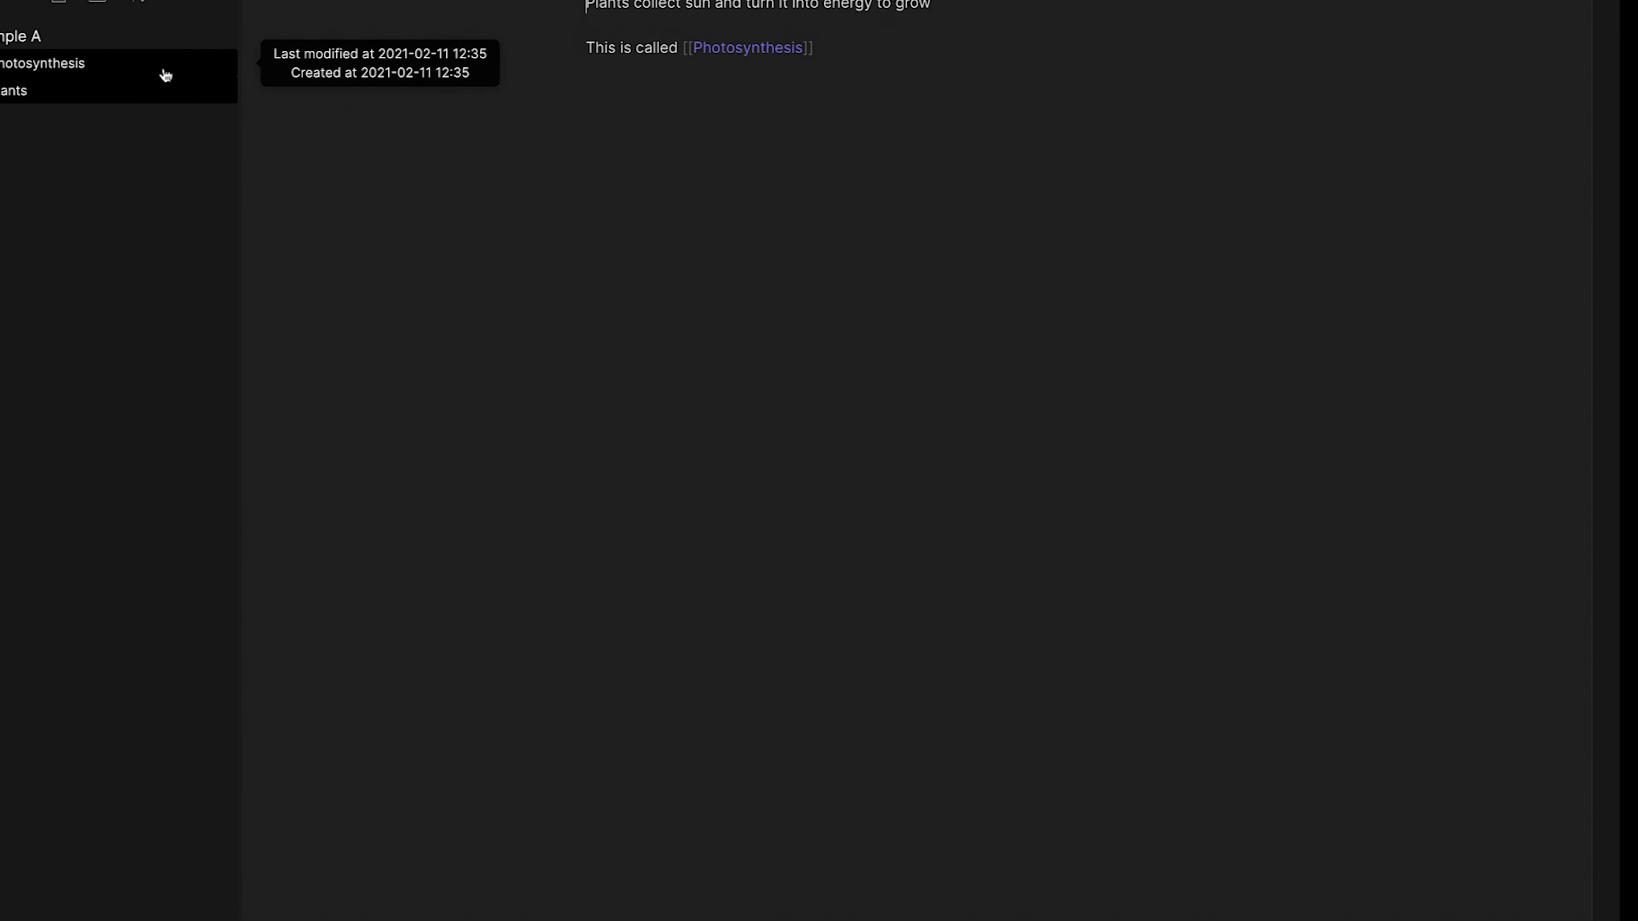
# Show the Photosynthesis note's backlinks pane, and open the graph view to move the Photosynthesis node nearer to Plants
pyautogui.click(192, 131)
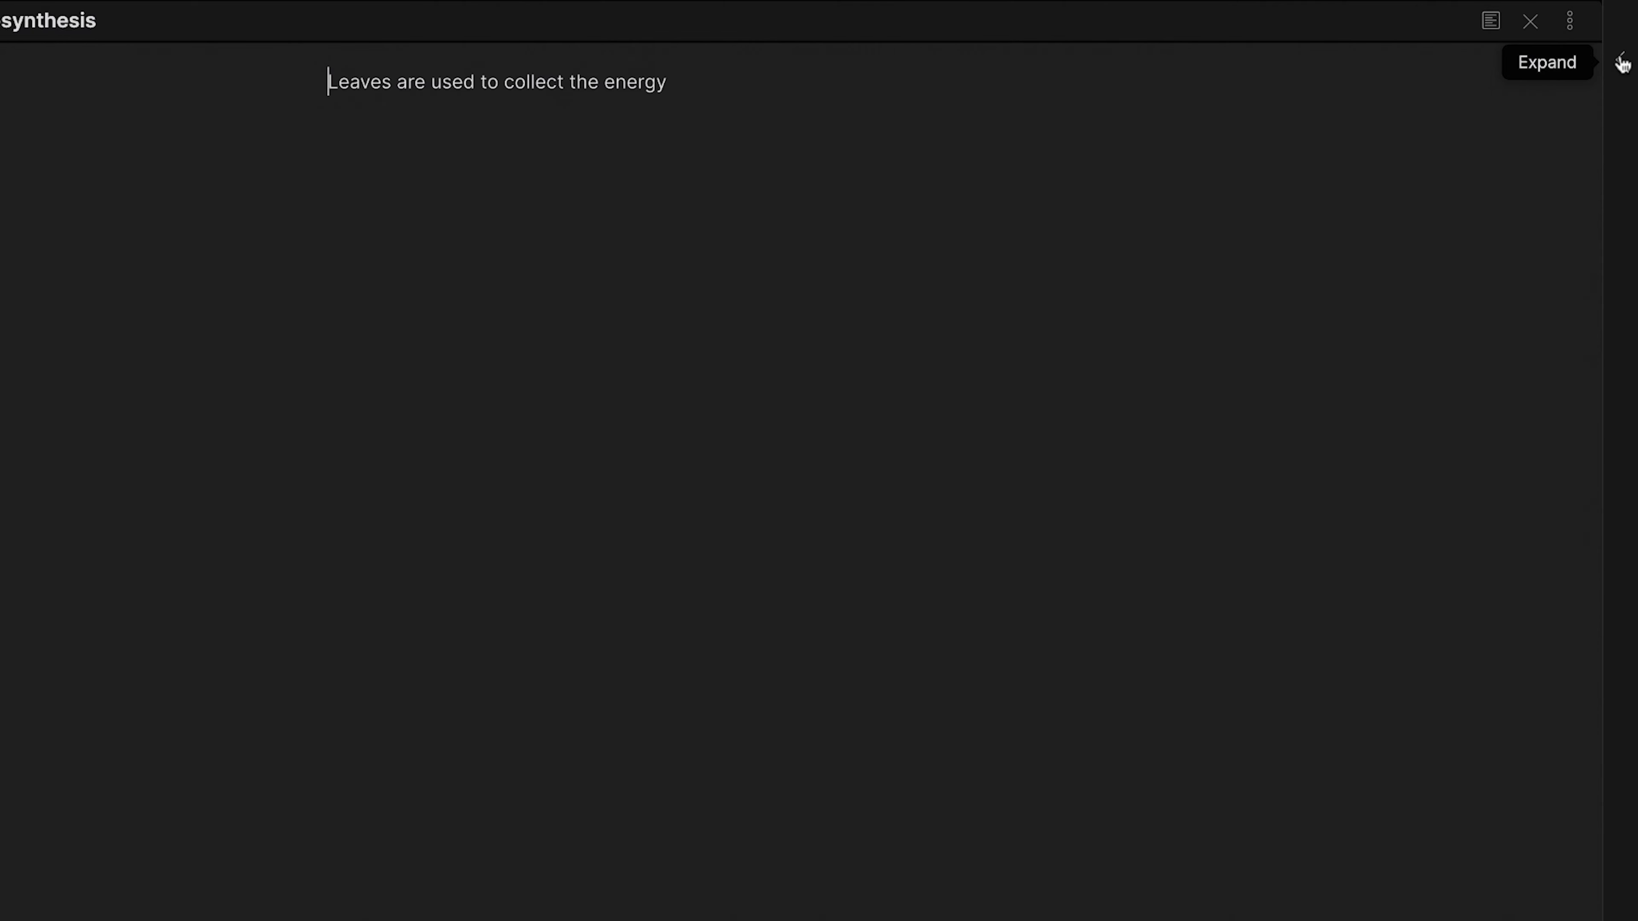
pyautogui.click(1621, 63)
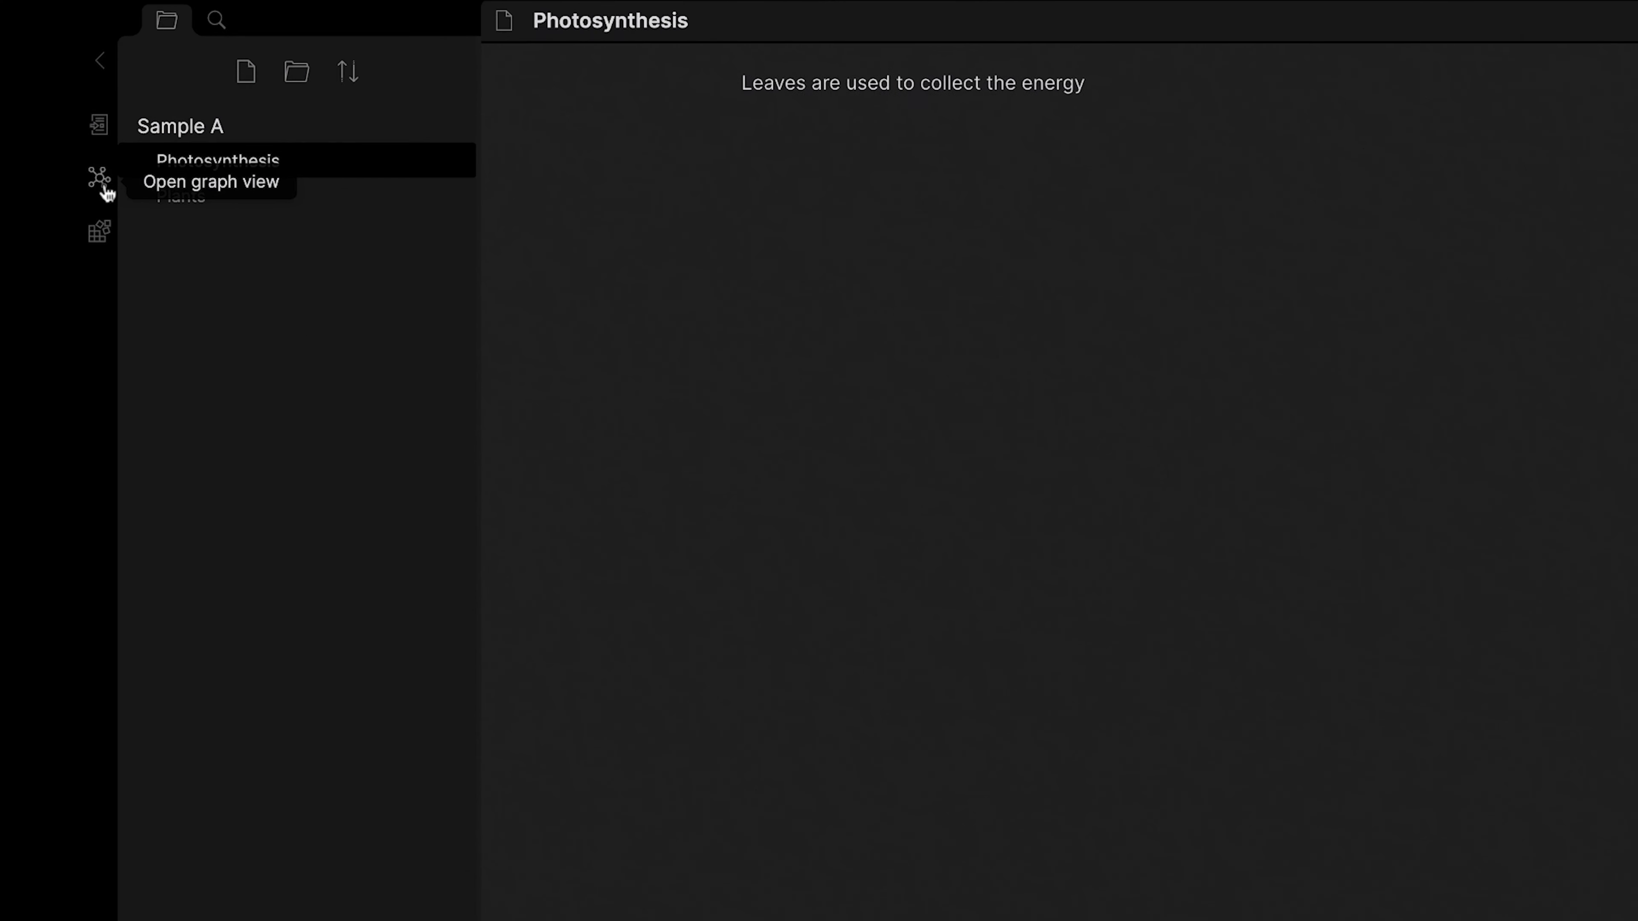
pyautogui.click(103, 187)
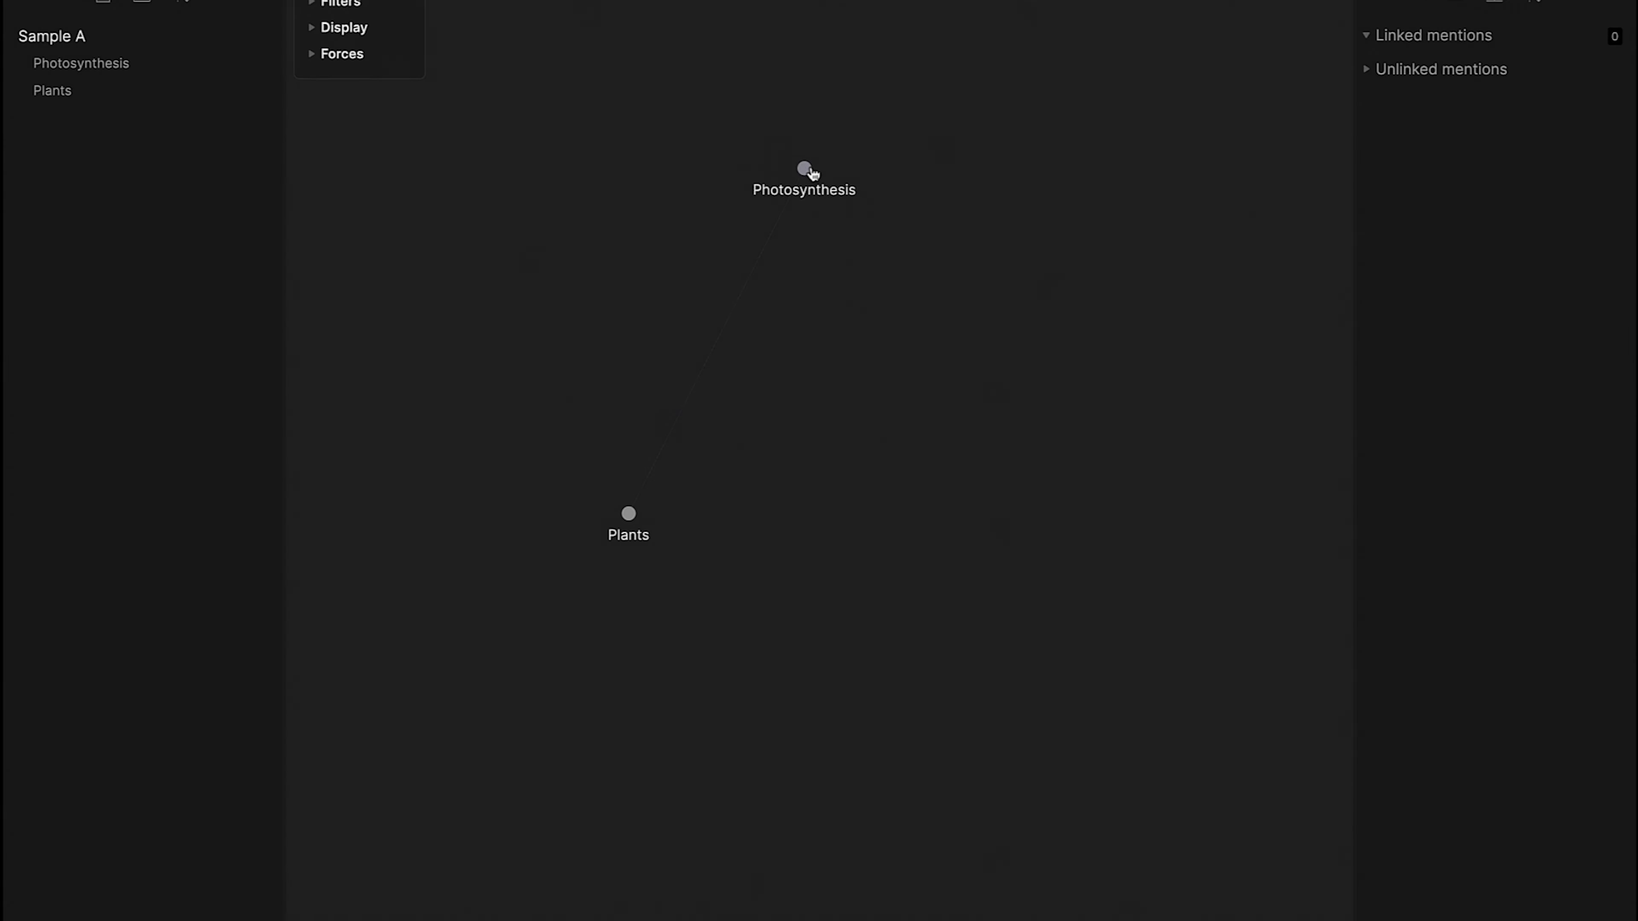
pyautogui.moveTo(804, 176); pyautogui.dragTo(880, 506)
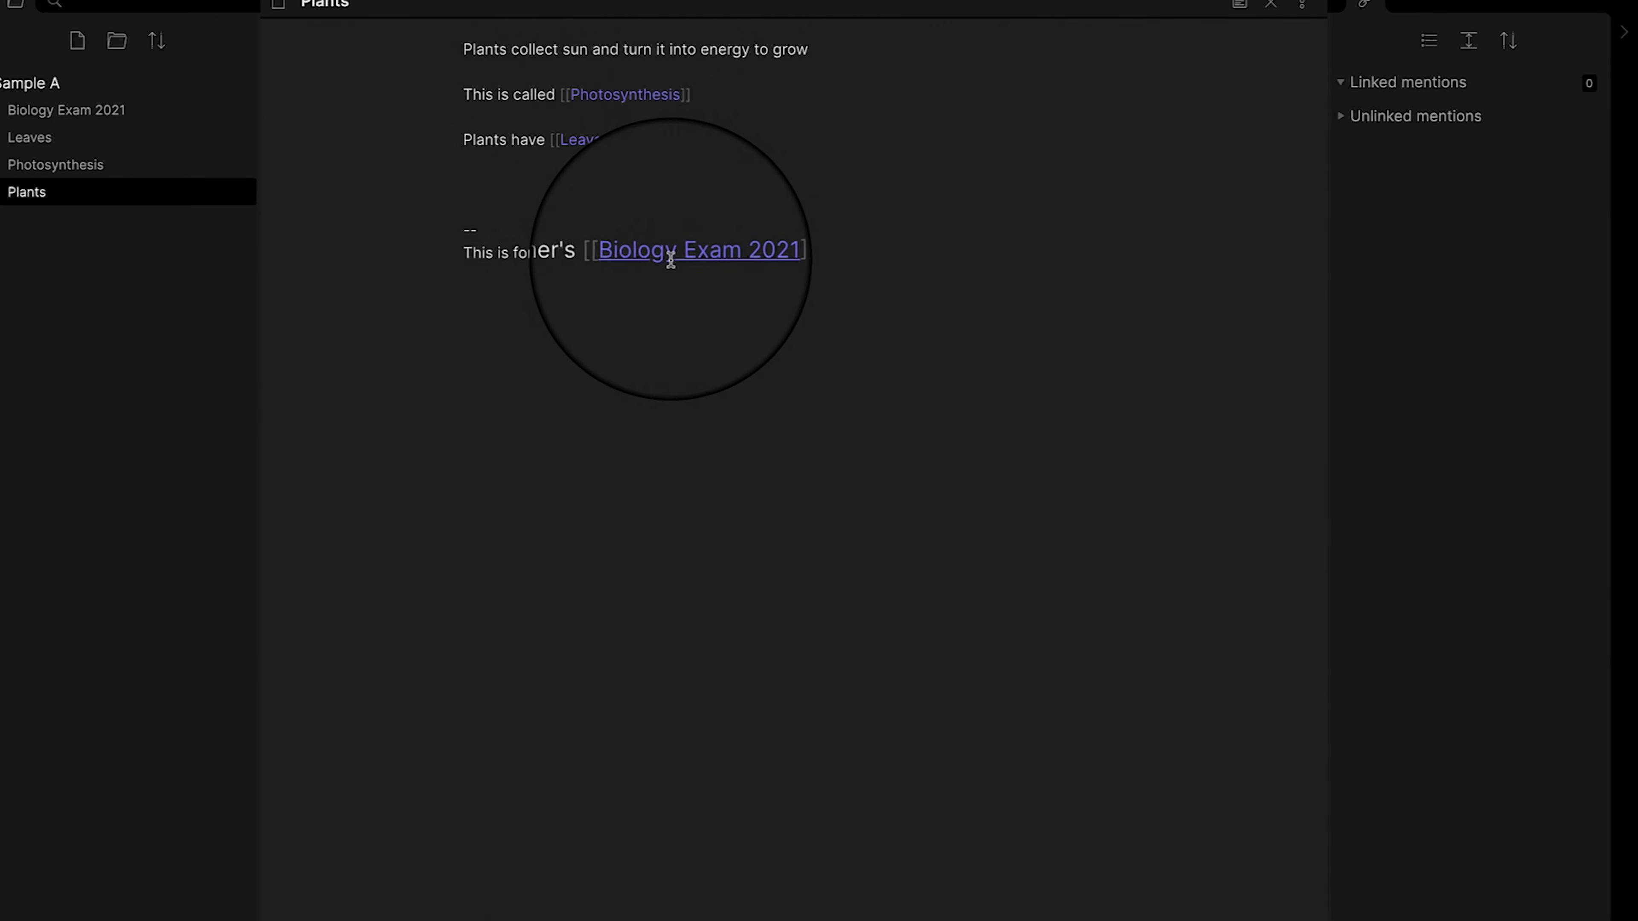
# Open the Biology Exam 2021 note and write "This exam has been delayed sadly." in it
pyautogui.click(148, 111)
pyautogui.write('This')
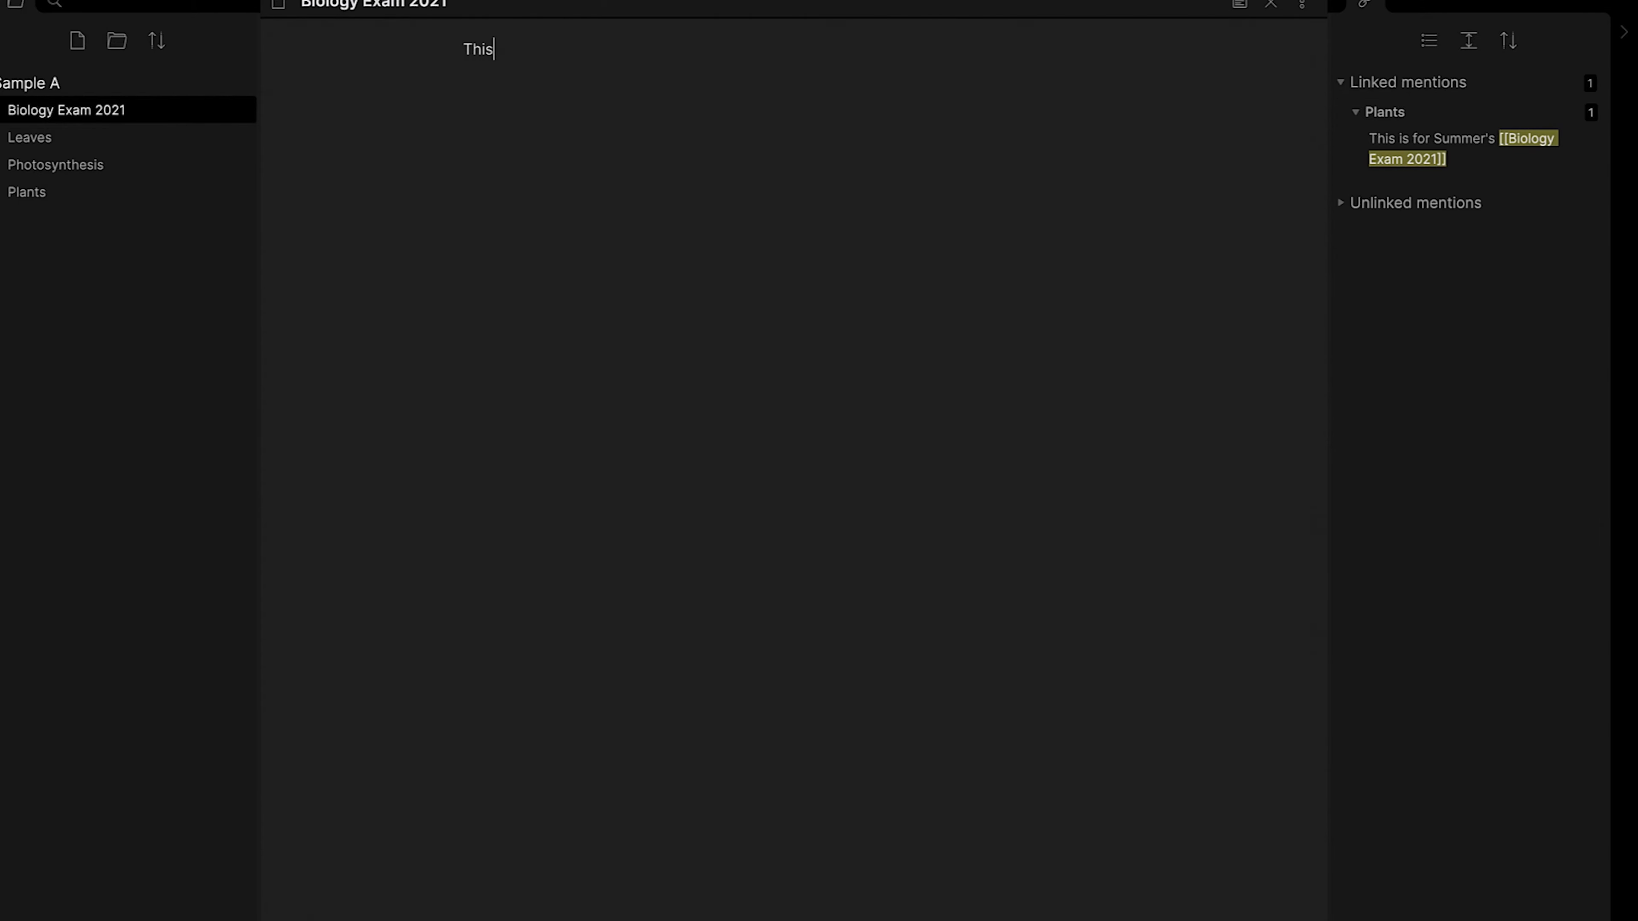
pyautogui.write(' exam ')
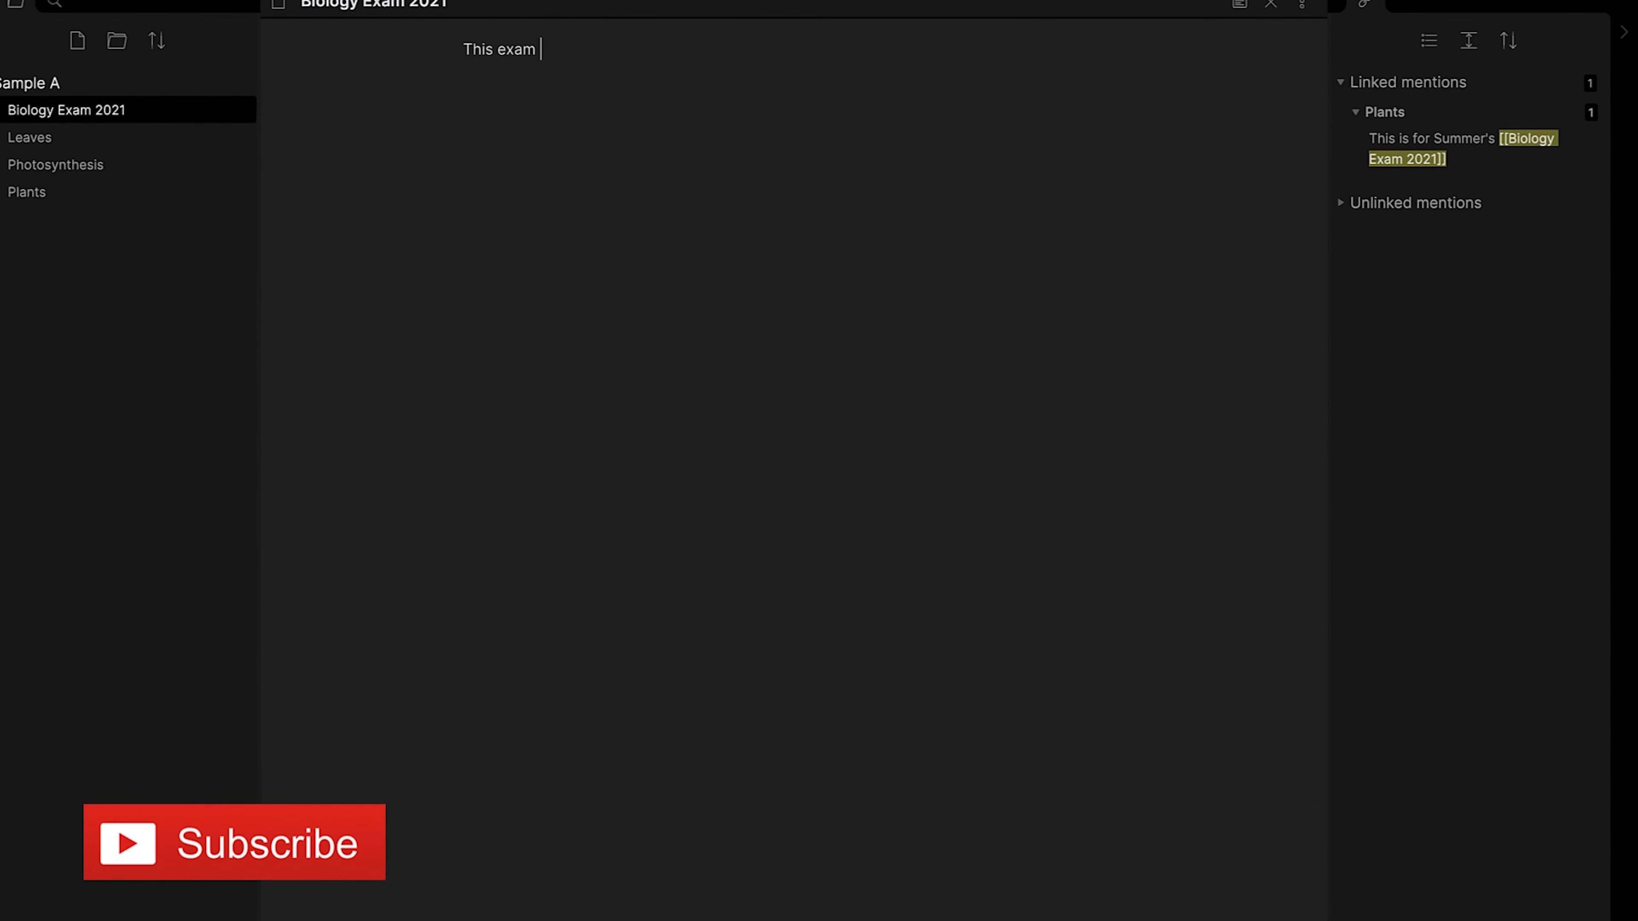
pyautogui.write('has been delayed sadly.')
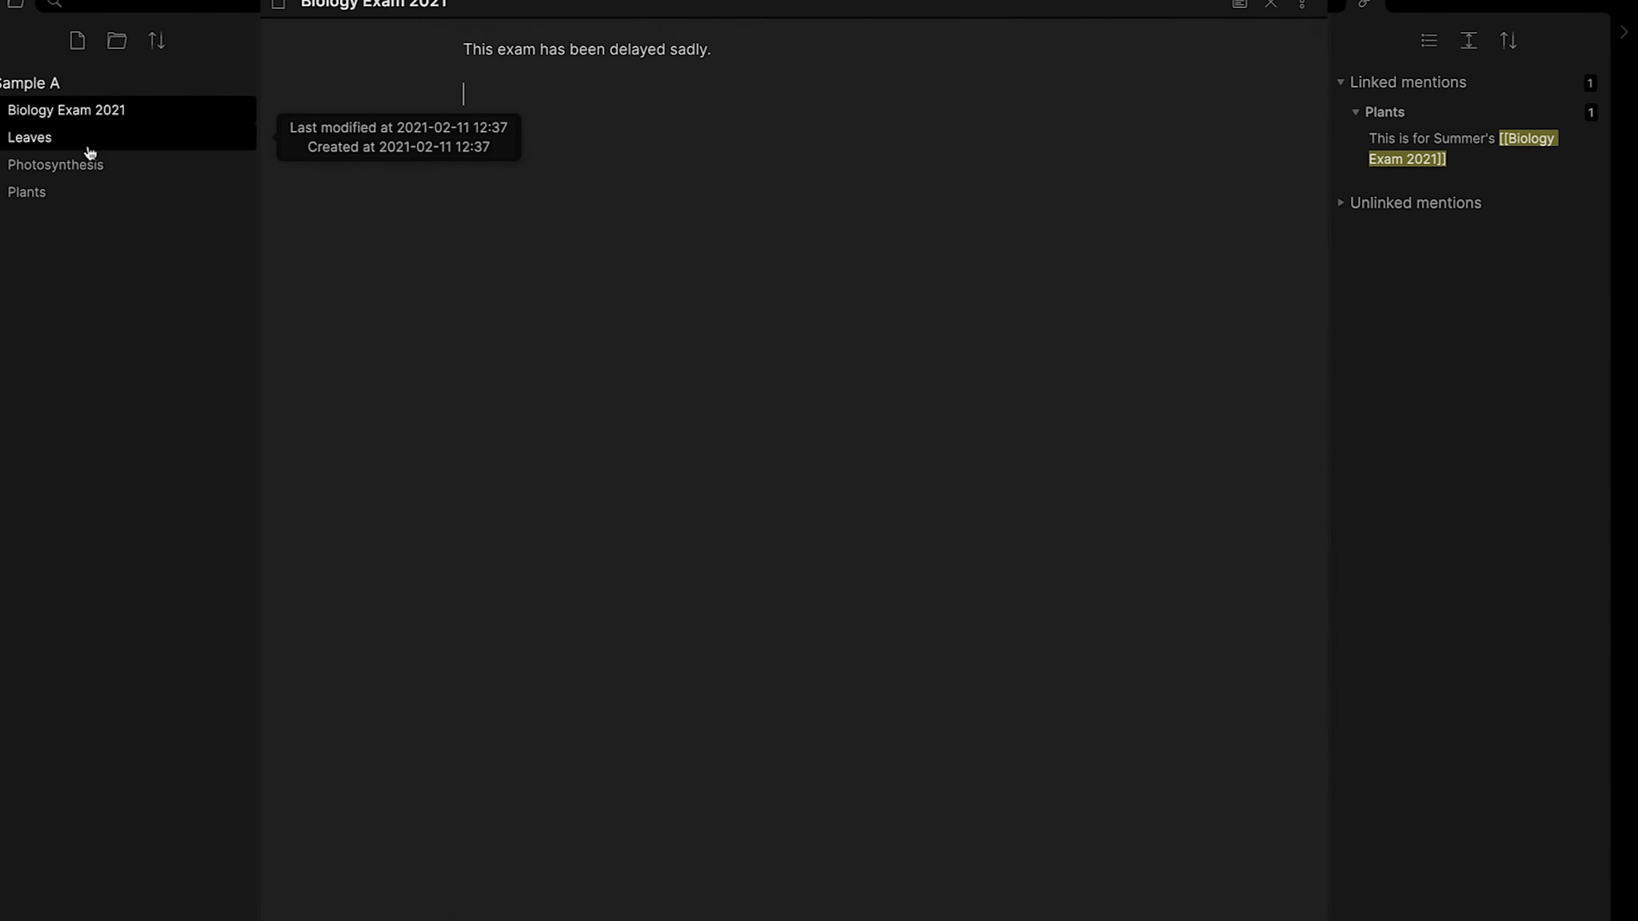
# Open the graph view and move the Plants node to examine its connections with the other notes
pyautogui.click(3, 114)
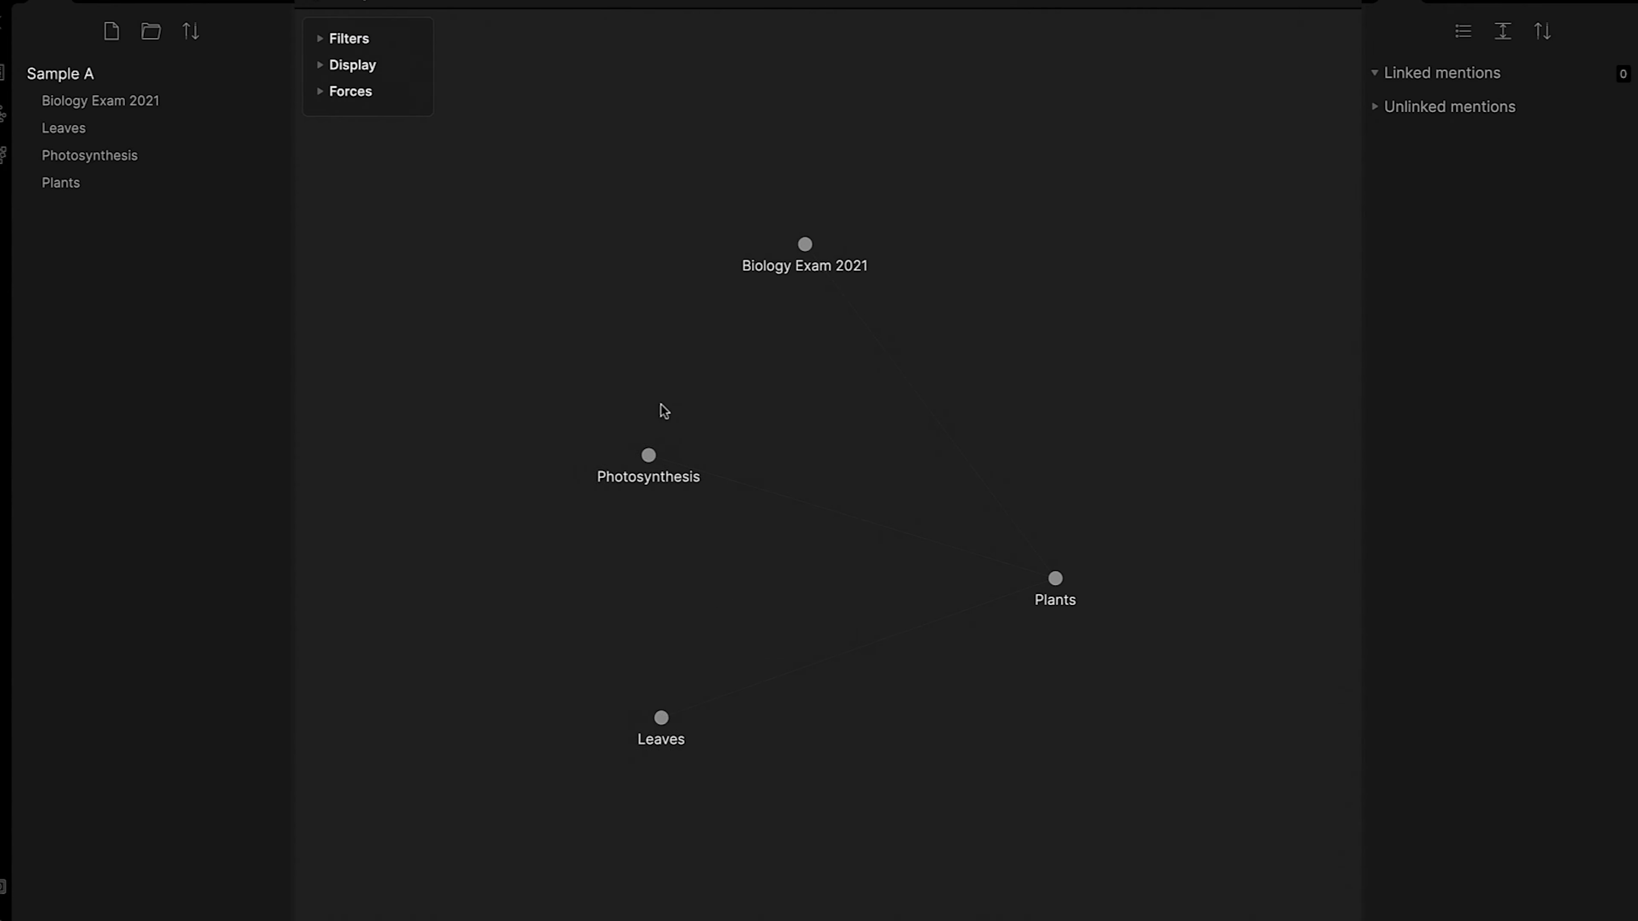
pyautogui.moveTo(1051, 583); pyautogui.dragTo(949, 376)
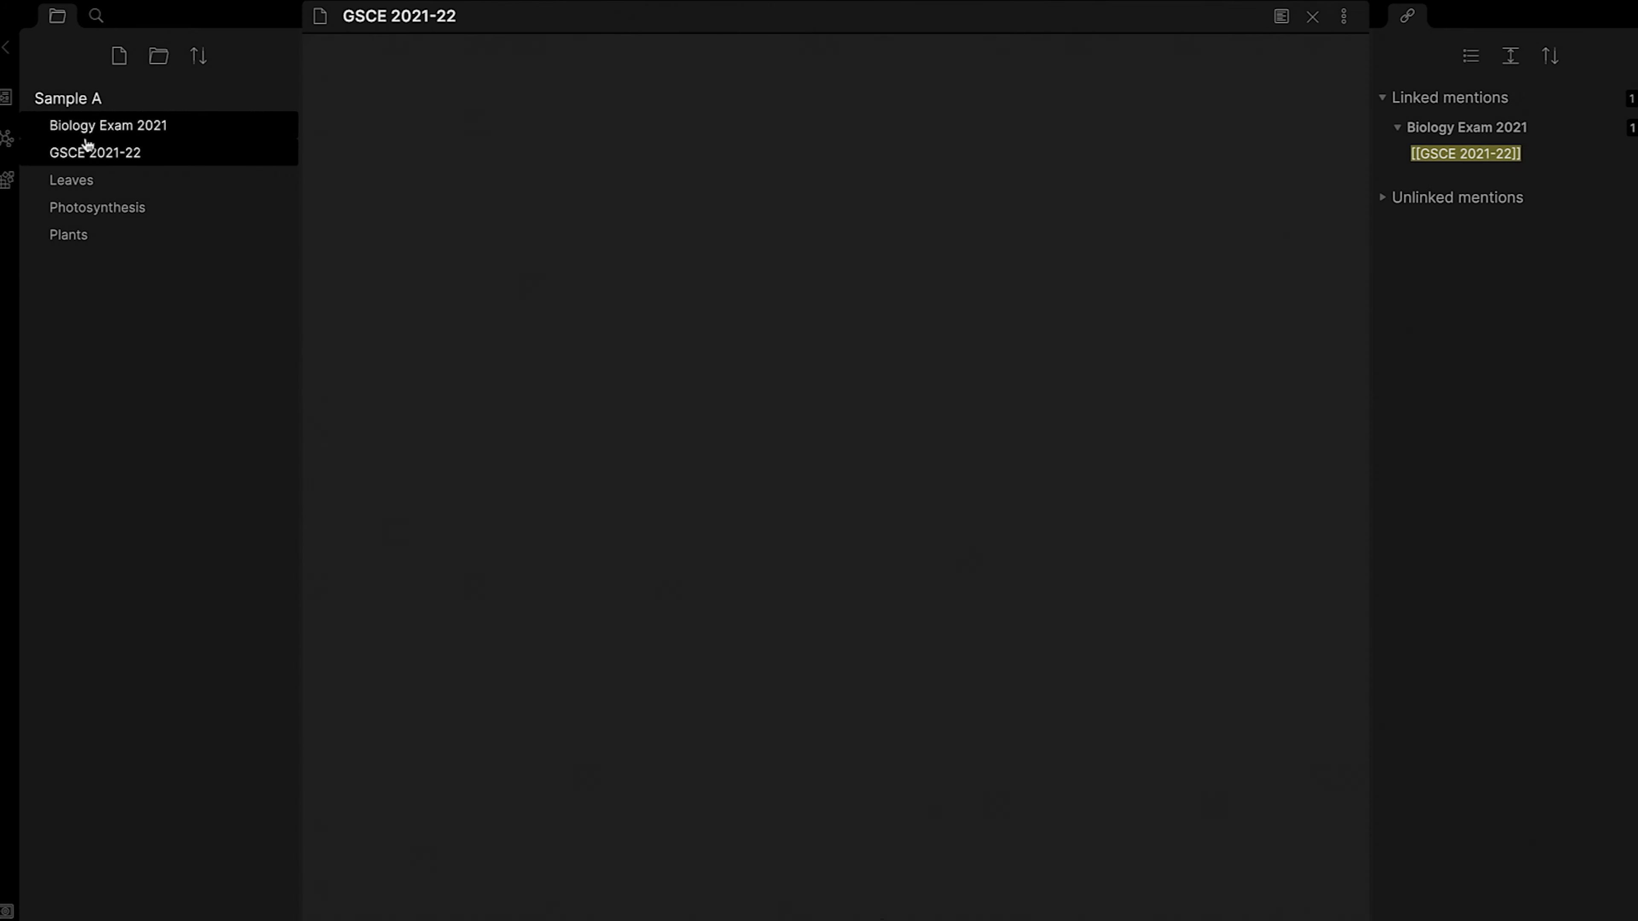
# Return to the Biology Exam 2021 note and move its node in the graph view to examine its links
pyautogui.click(89, 126)
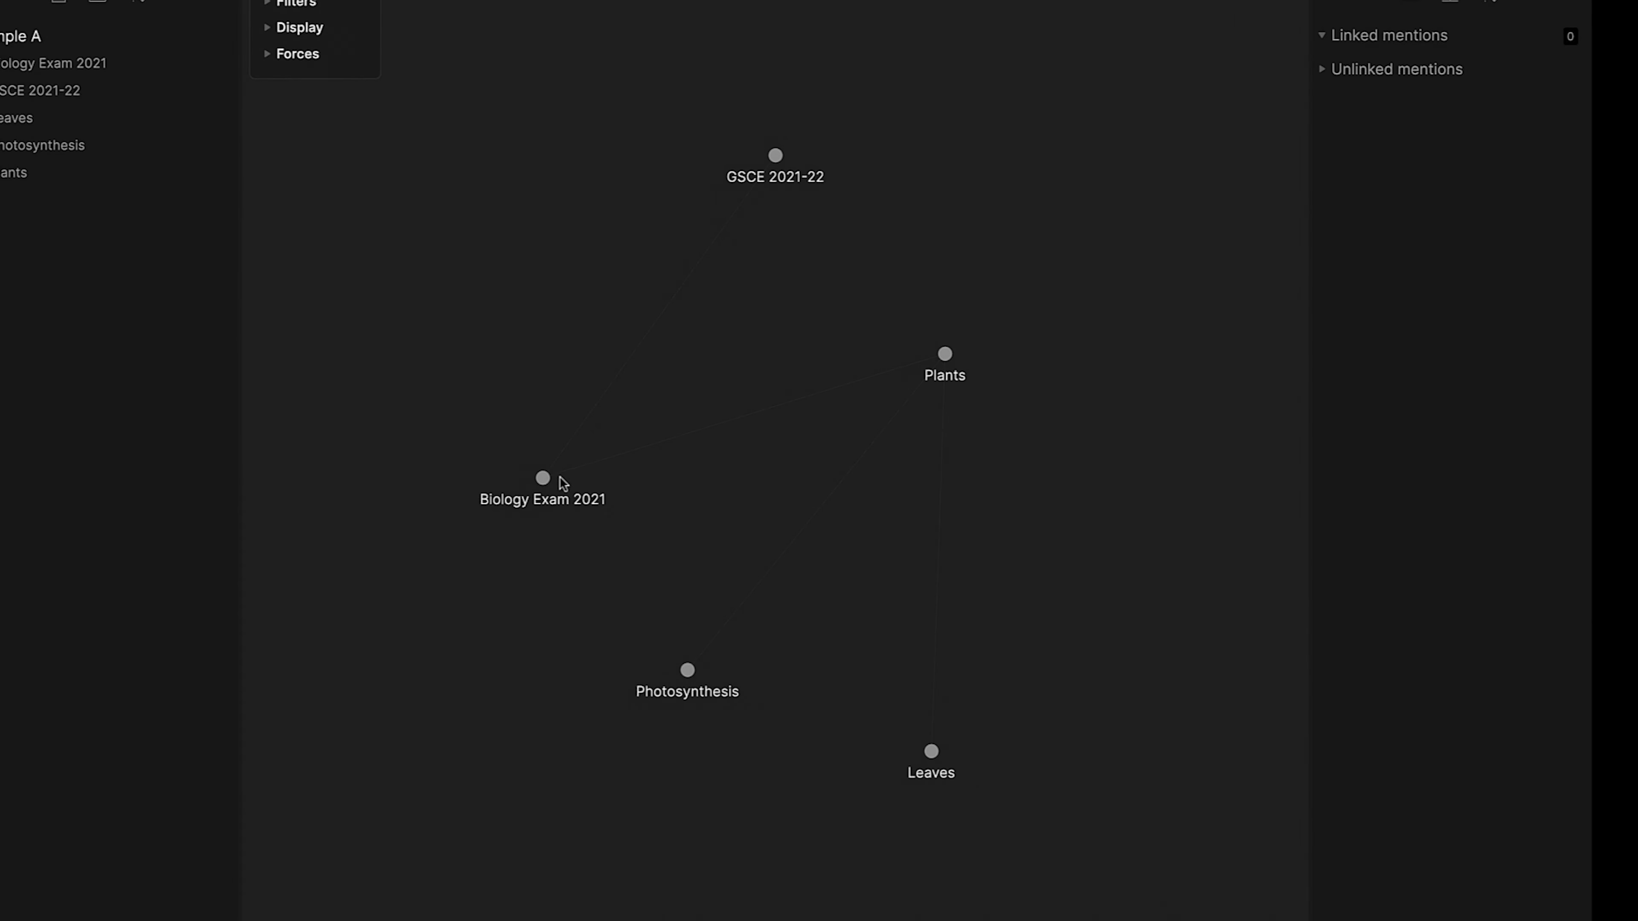
pyautogui.moveTo(548, 474); pyautogui.dragTo(506, 516)
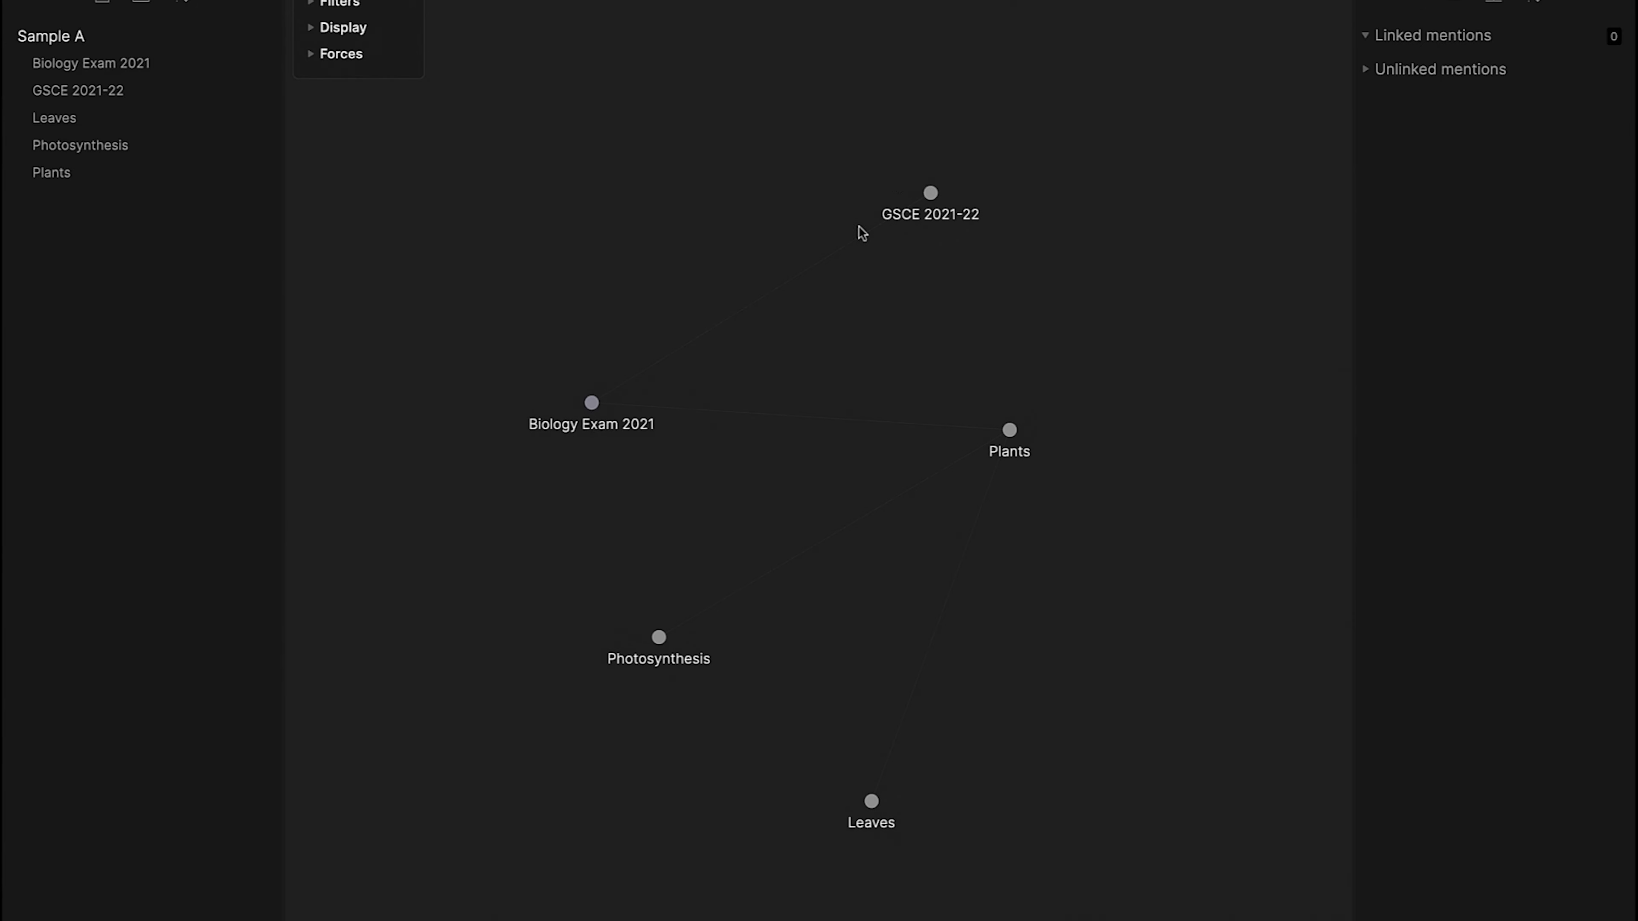
# Move the GSCE 2021-22, Plants and Photosynthesis nodes around the graph view to examine their links
pyautogui.moveTo(935, 193); pyautogui.dragTo(513, 187)
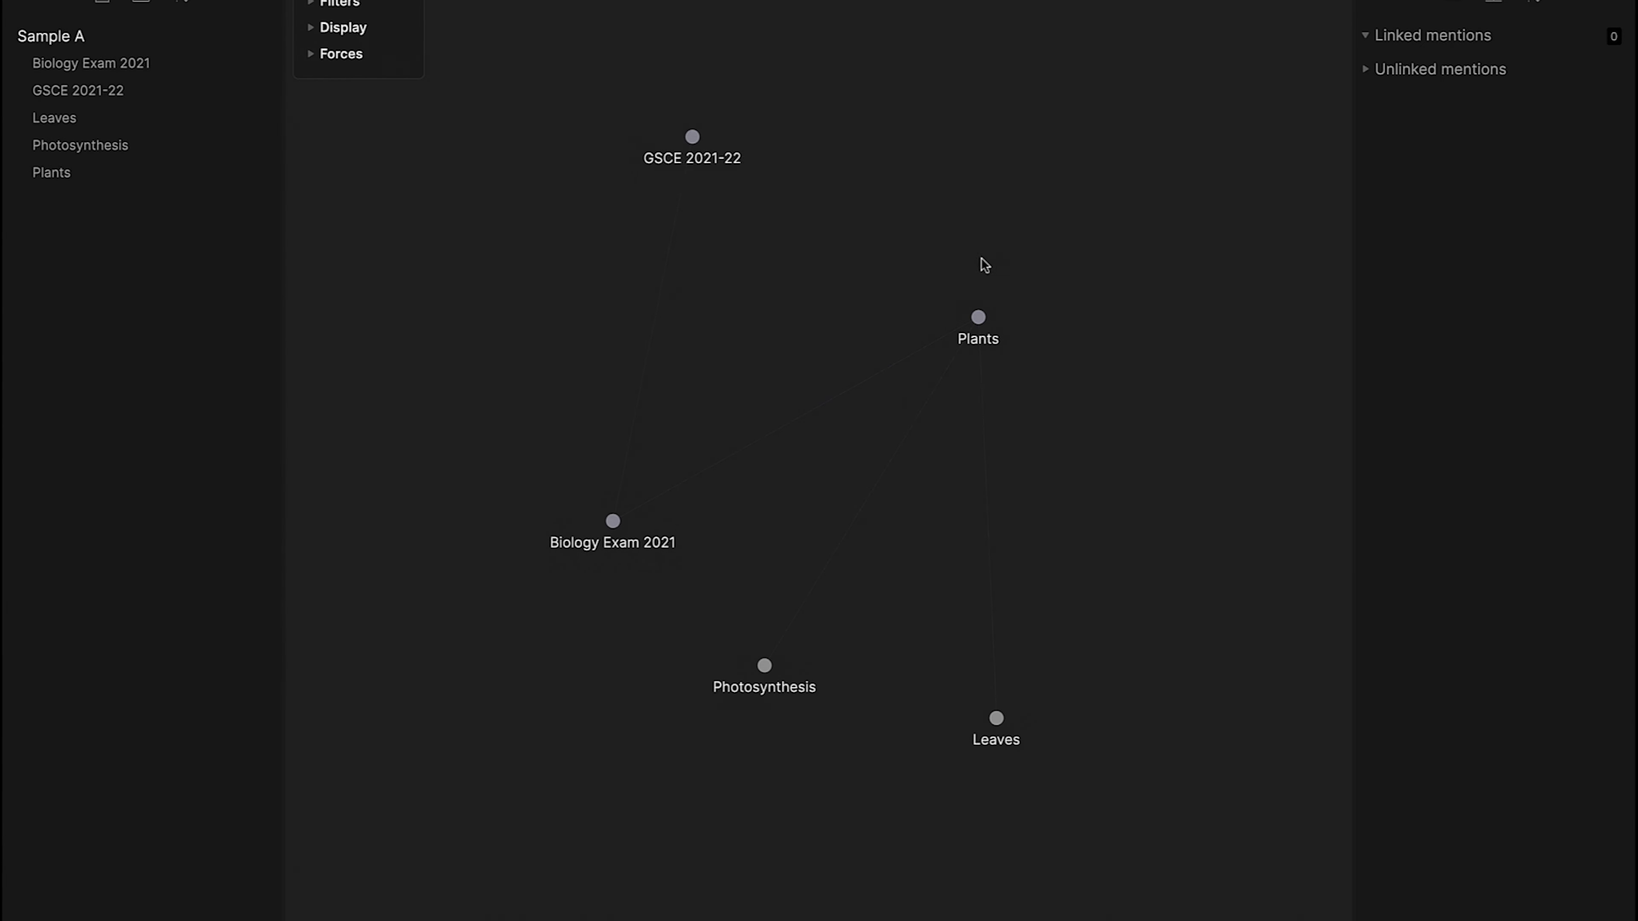
pyautogui.moveTo(979, 320); pyautogui.dragTo(581, 284)
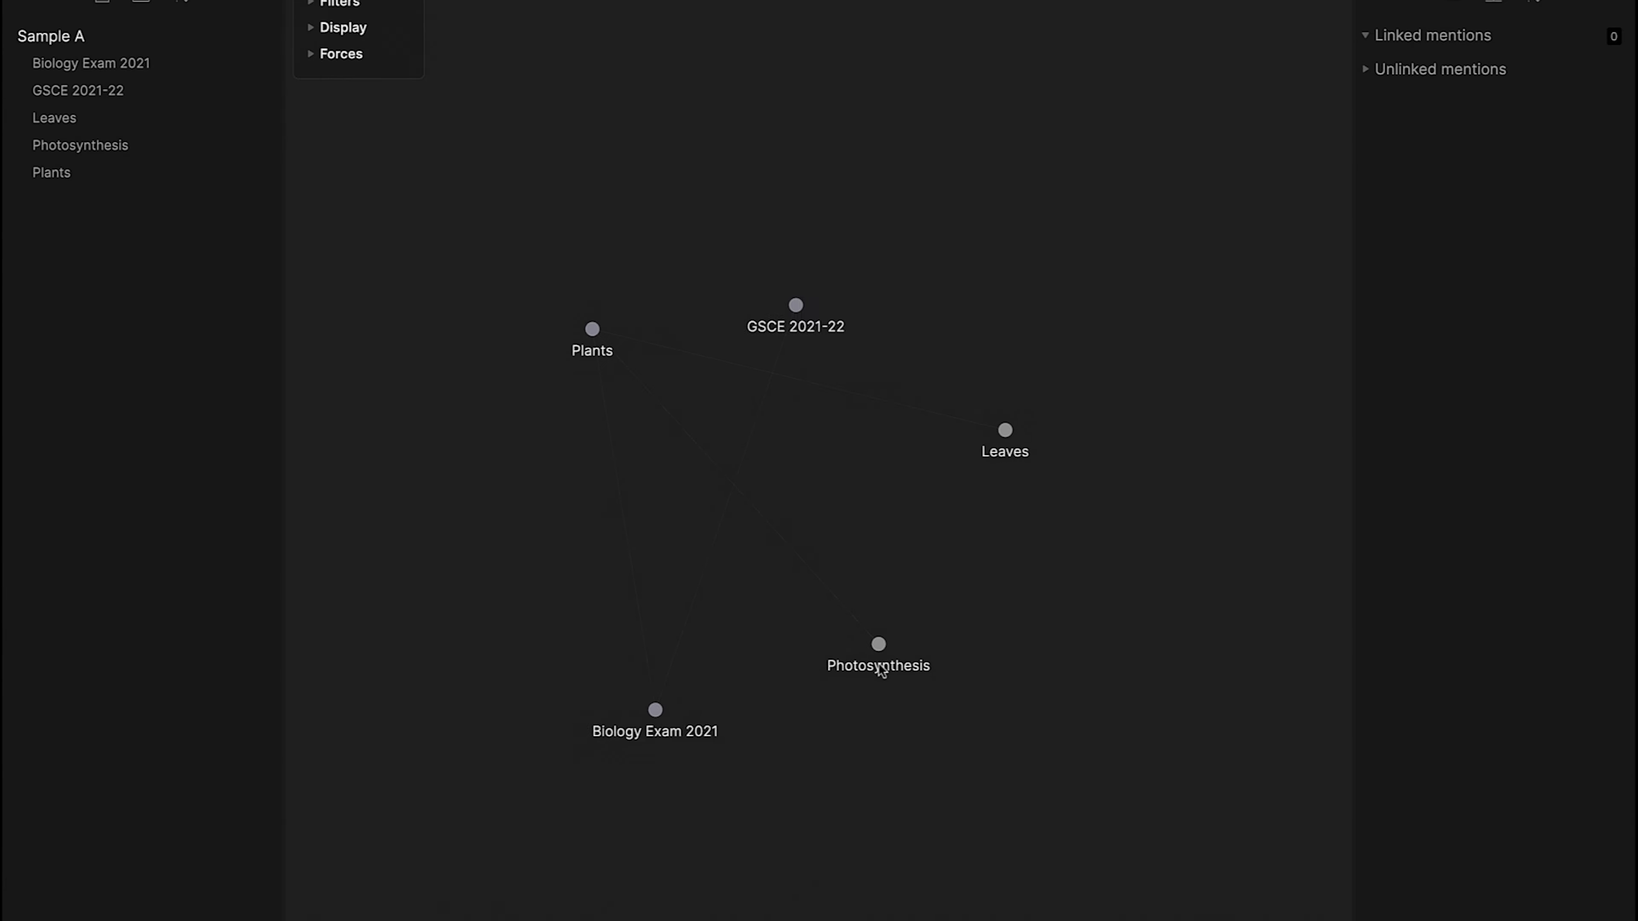
pyautogui.moveTo(886, 647); pyautogui.dragTo(574, 347)
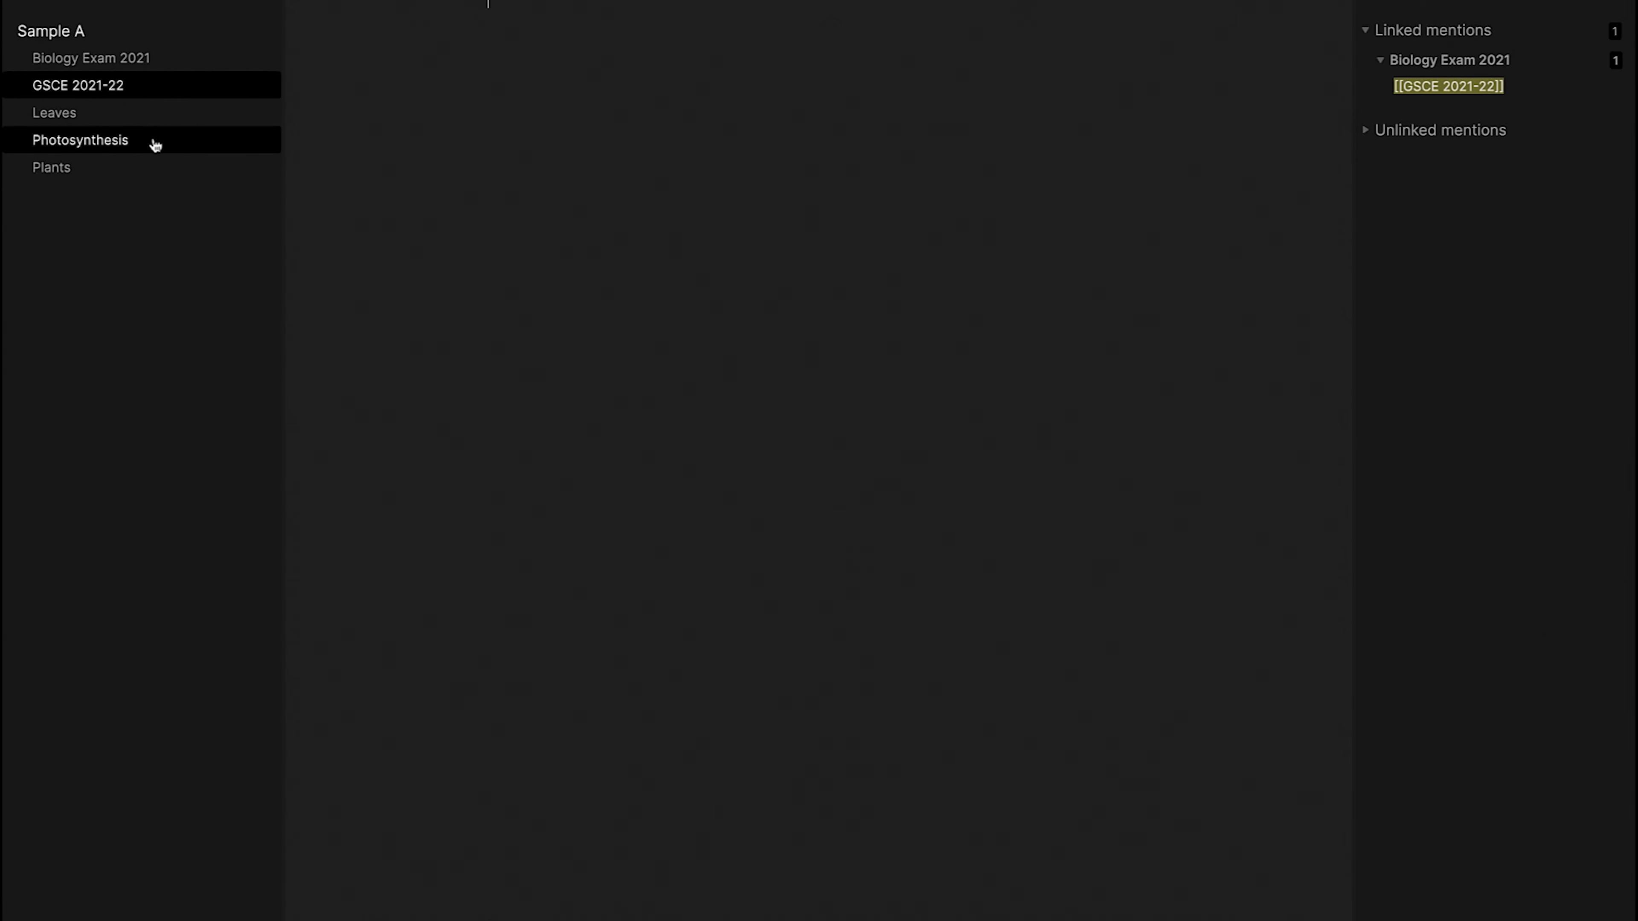
# Split the note pane vertically and show the Leaves and Photosynthesis notes side by side
pyautogui.click(1326, 13)
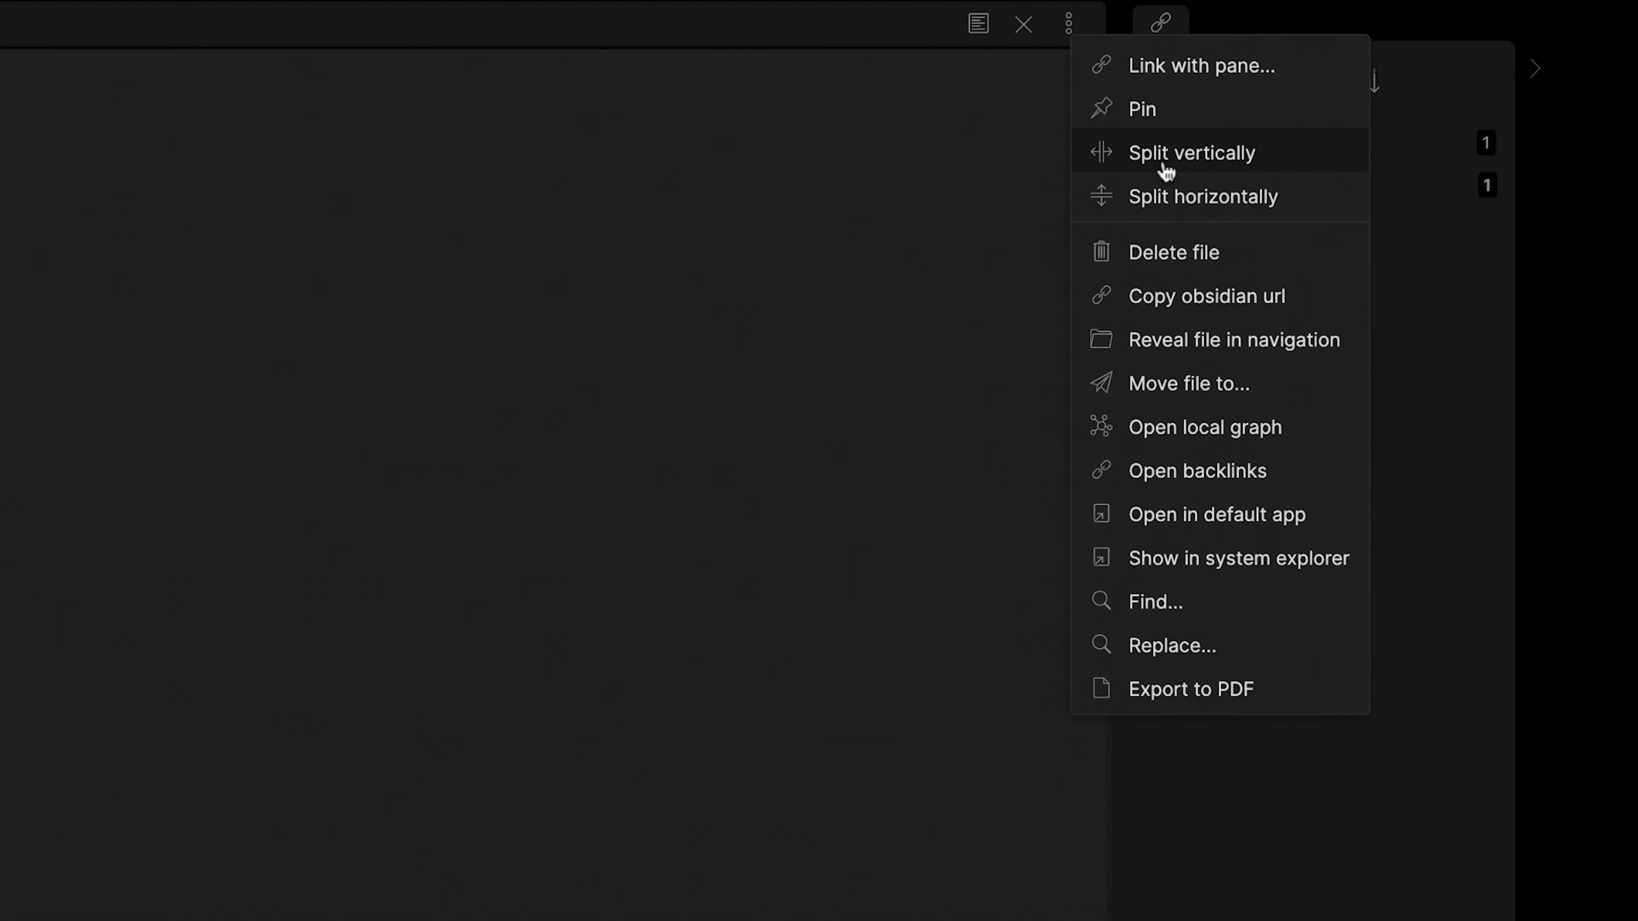
pyautogui.click(1166, 165)
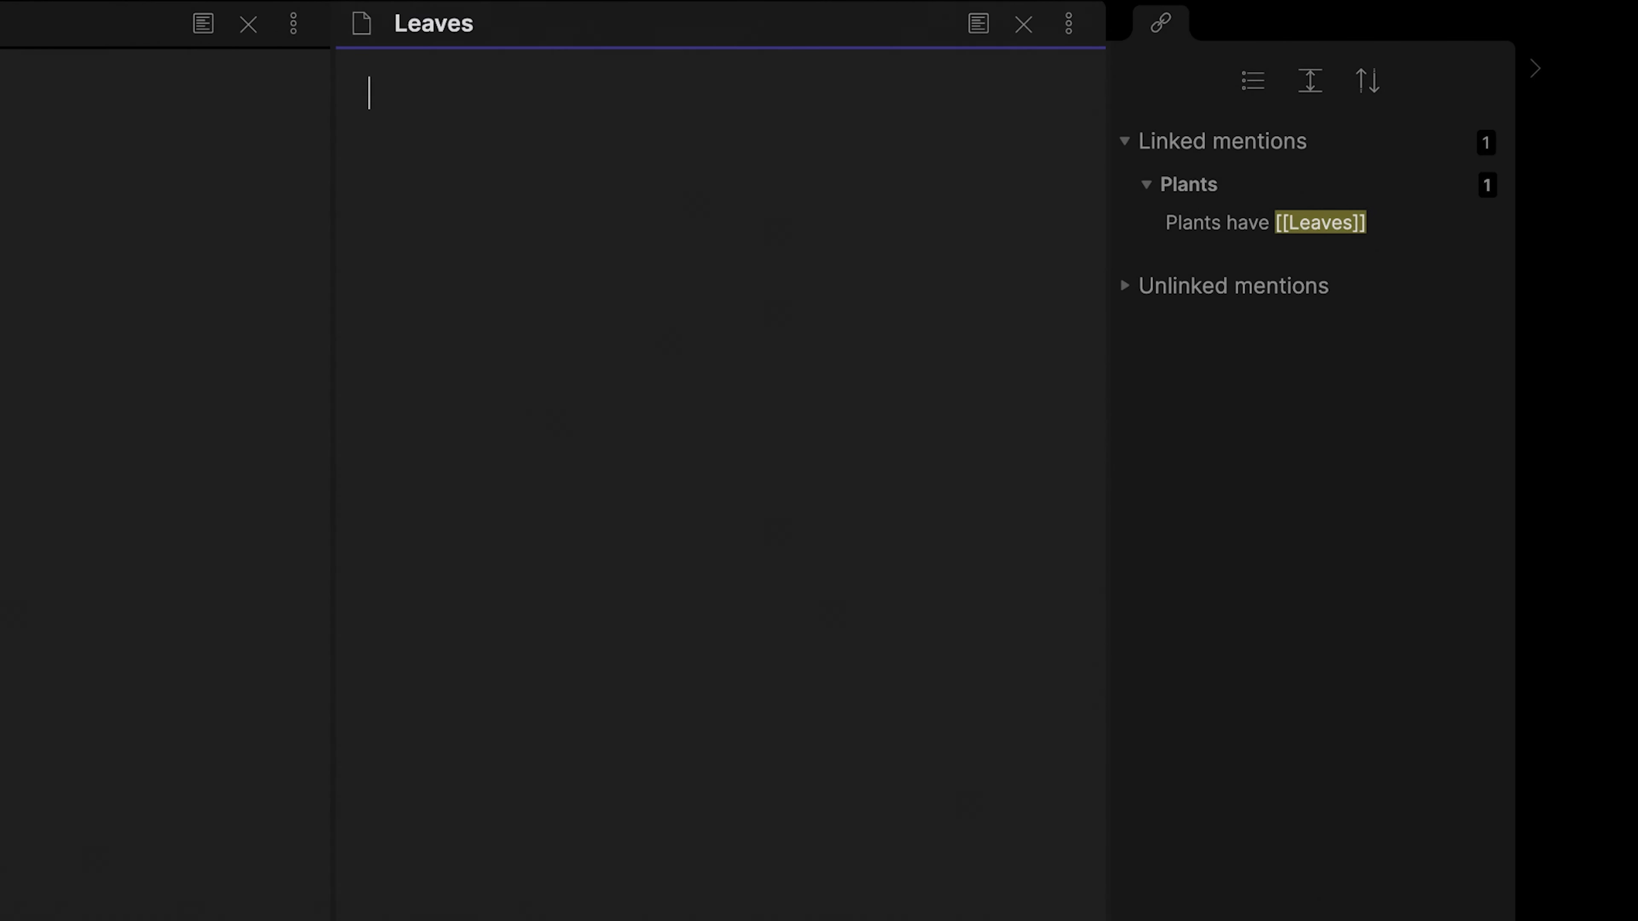
pyautogui.moveTo(0, 302); pyautogui.dragTo(446, 34)
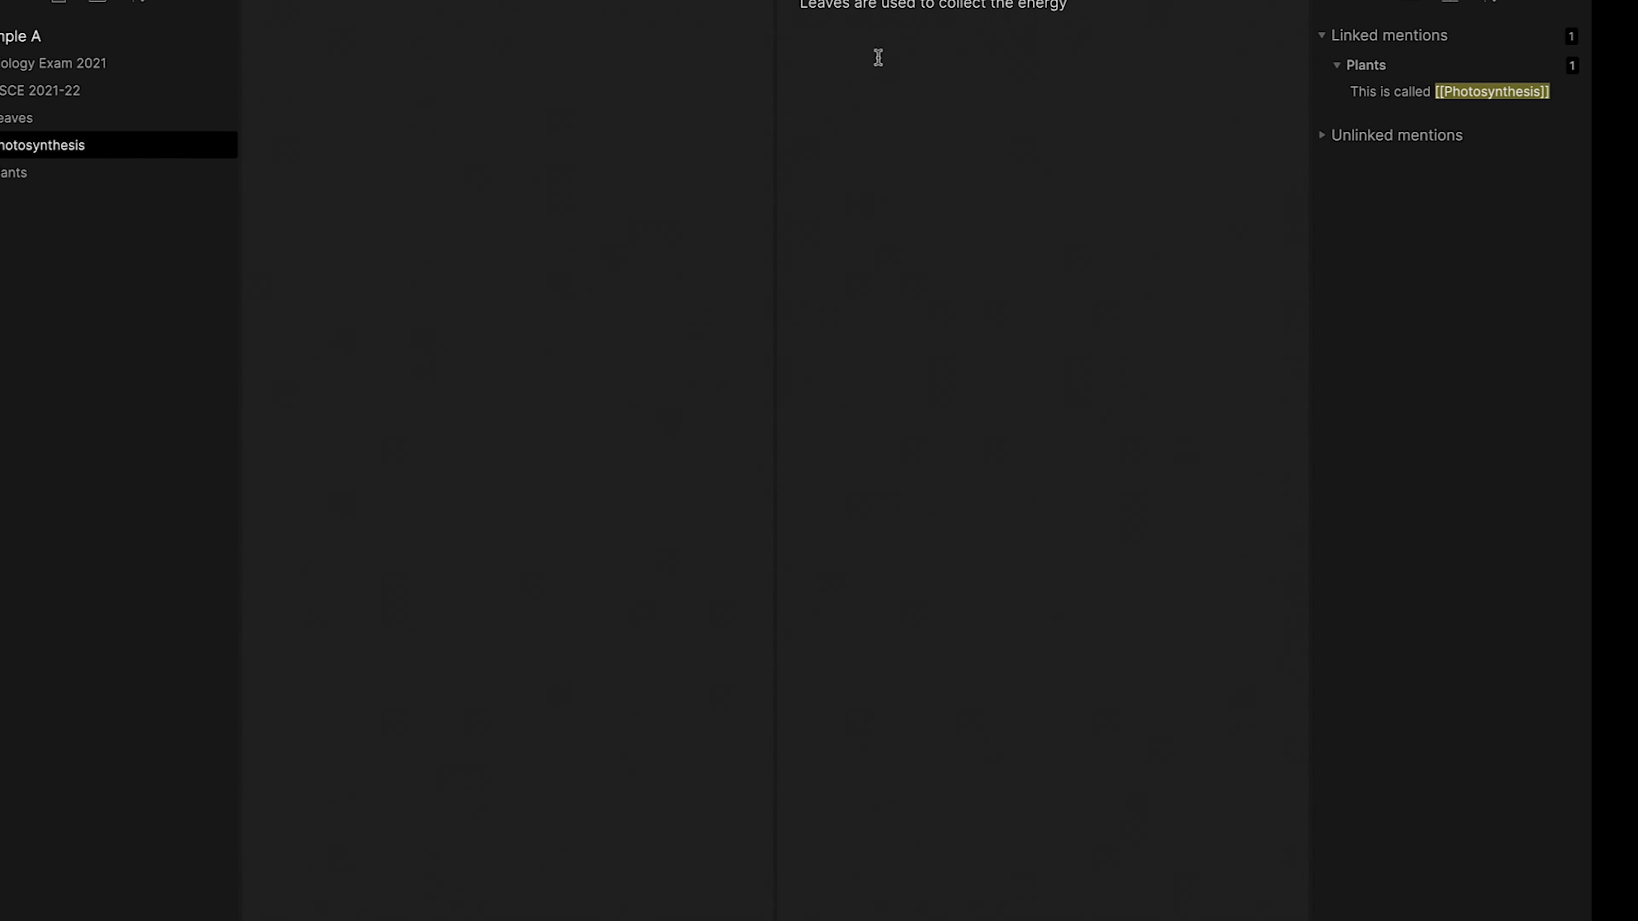
pyautogui.click(376, 28)
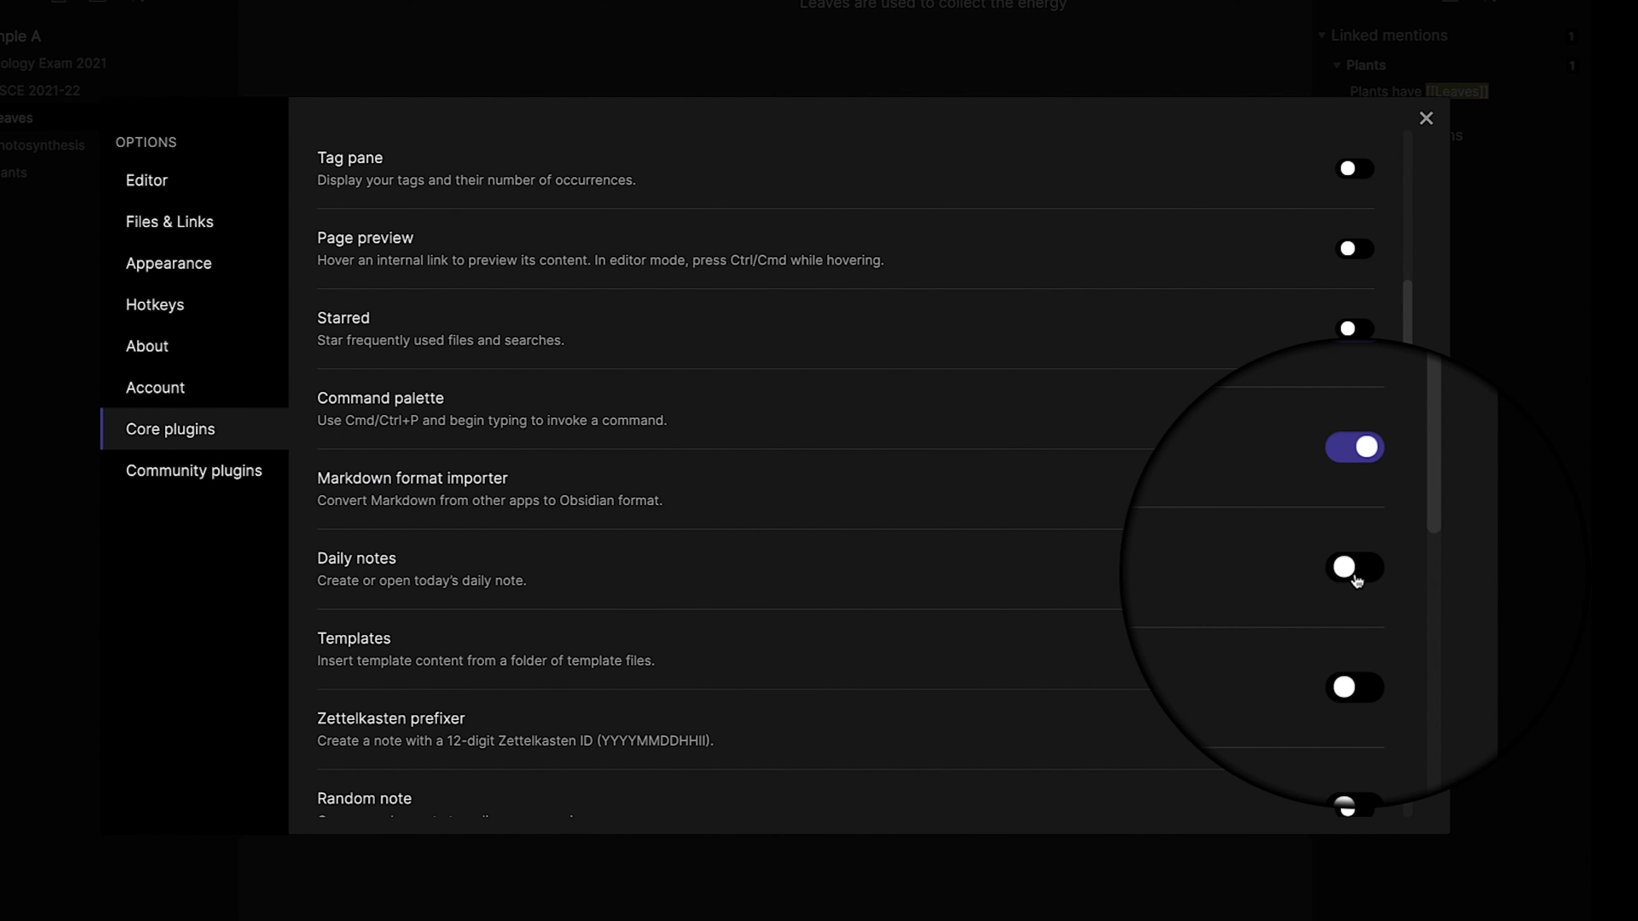
# Enable the Daily notes core plugin and close the settings
pyautogui.click(1354, 570)
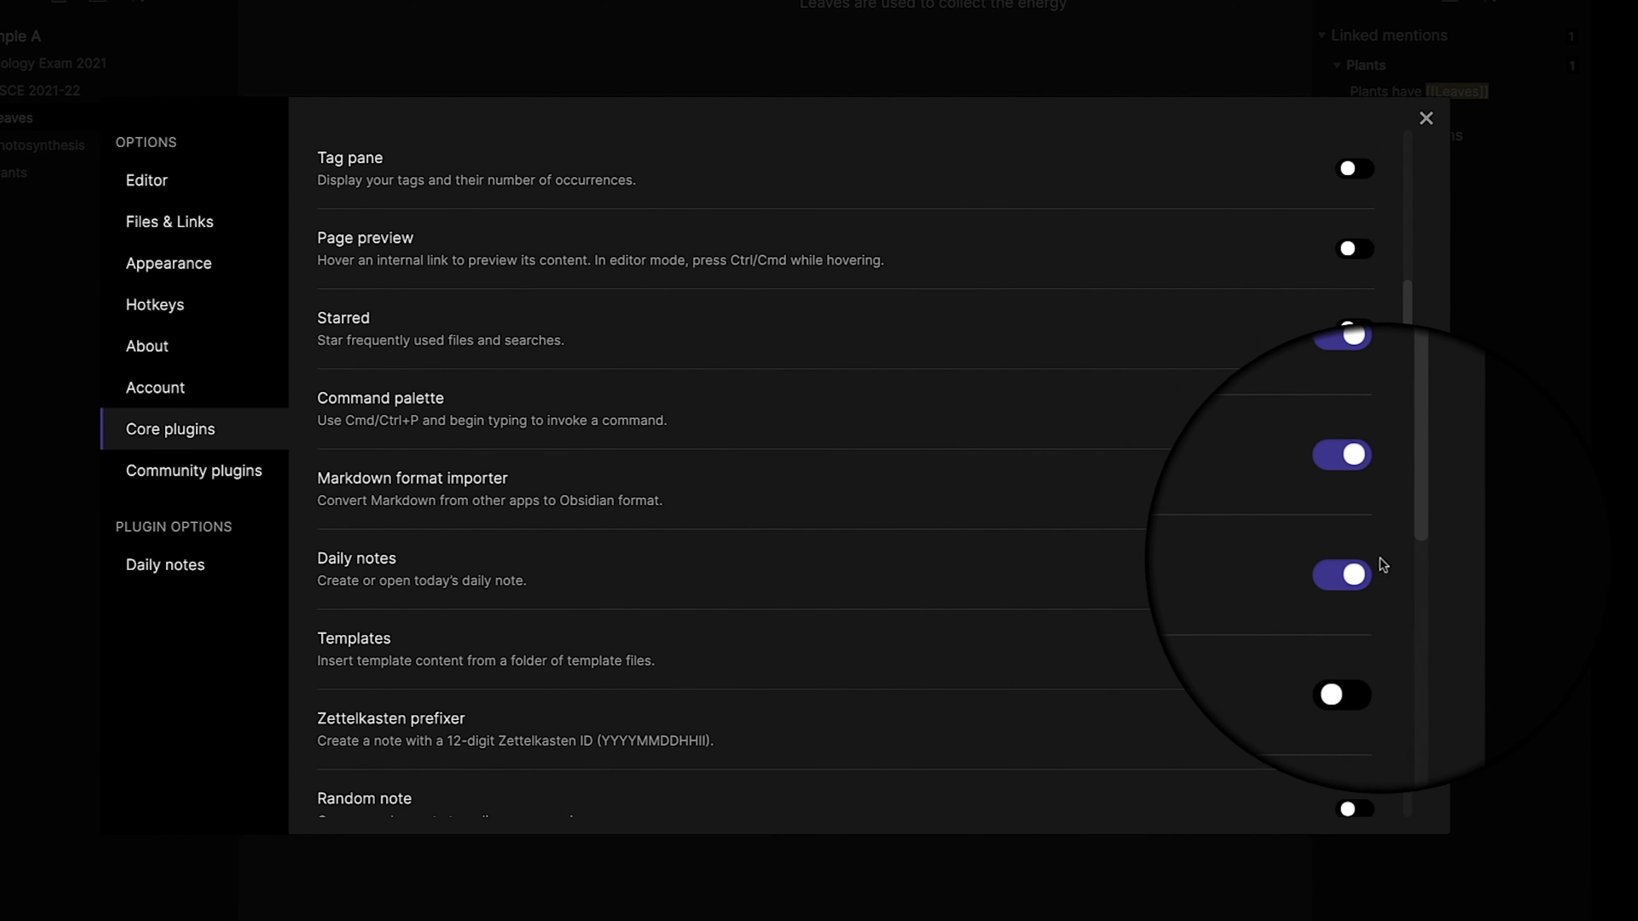
pyautogui.click(1426, 118)
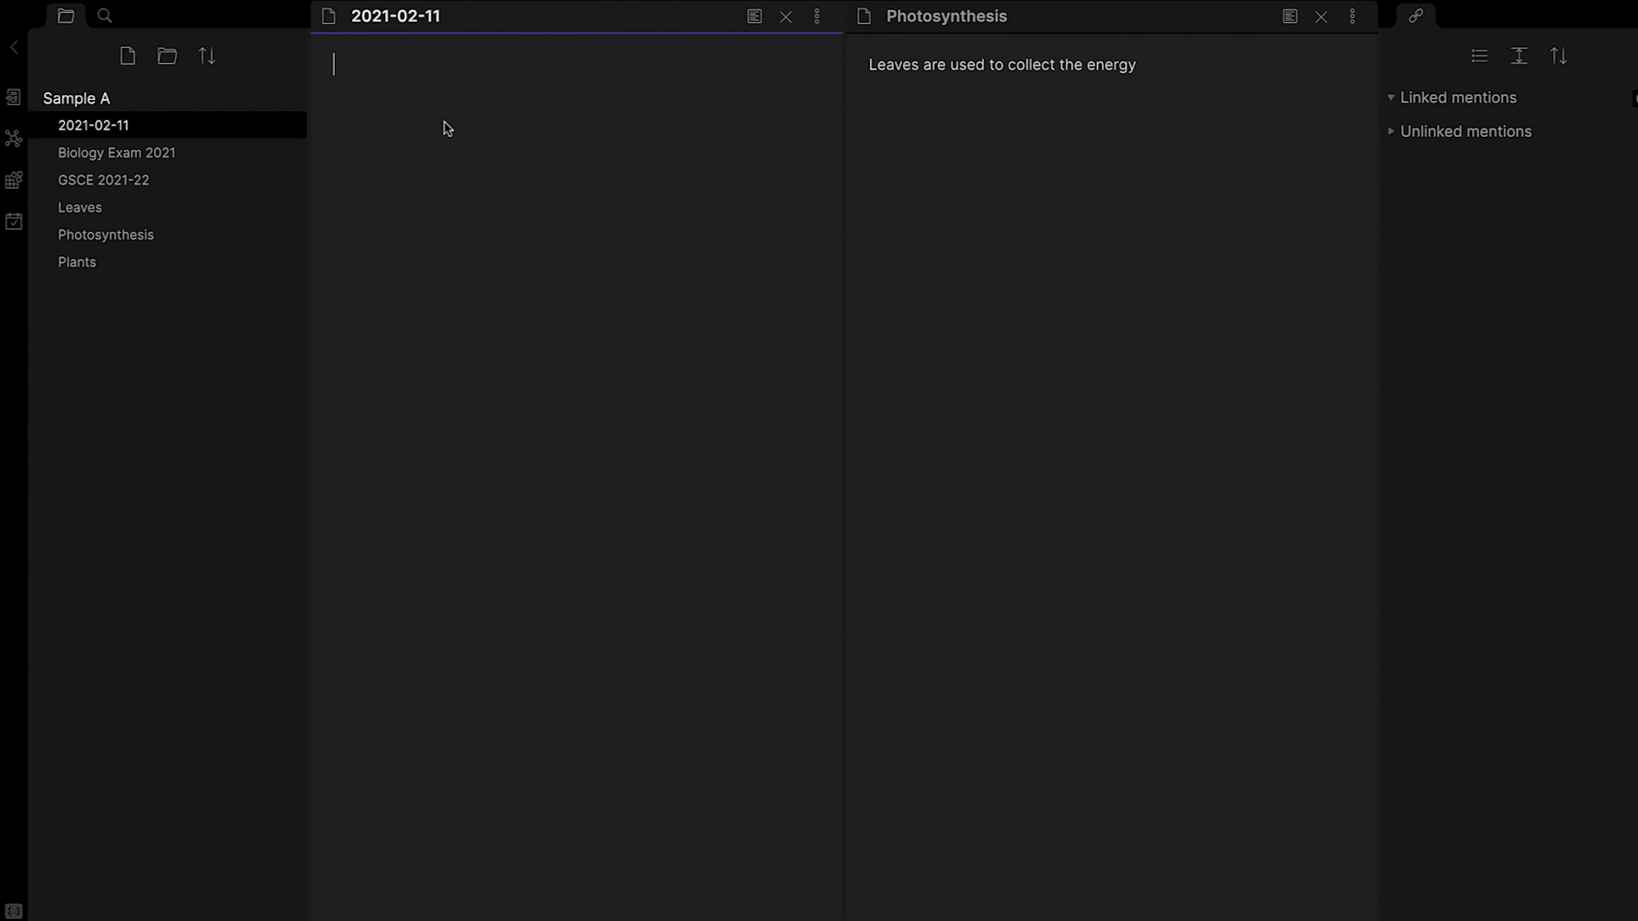
# Write a line about the great day in the 2021-02-11 note, add "I also started the book [[Essentialism]]" and create the linked note
pyautogui.write('Today, was a great day - Otto started crawling.')
pyautogui.press('Return')
pyautogui.press('Return')
pyautogui.write('I also started the book [[Essenti')
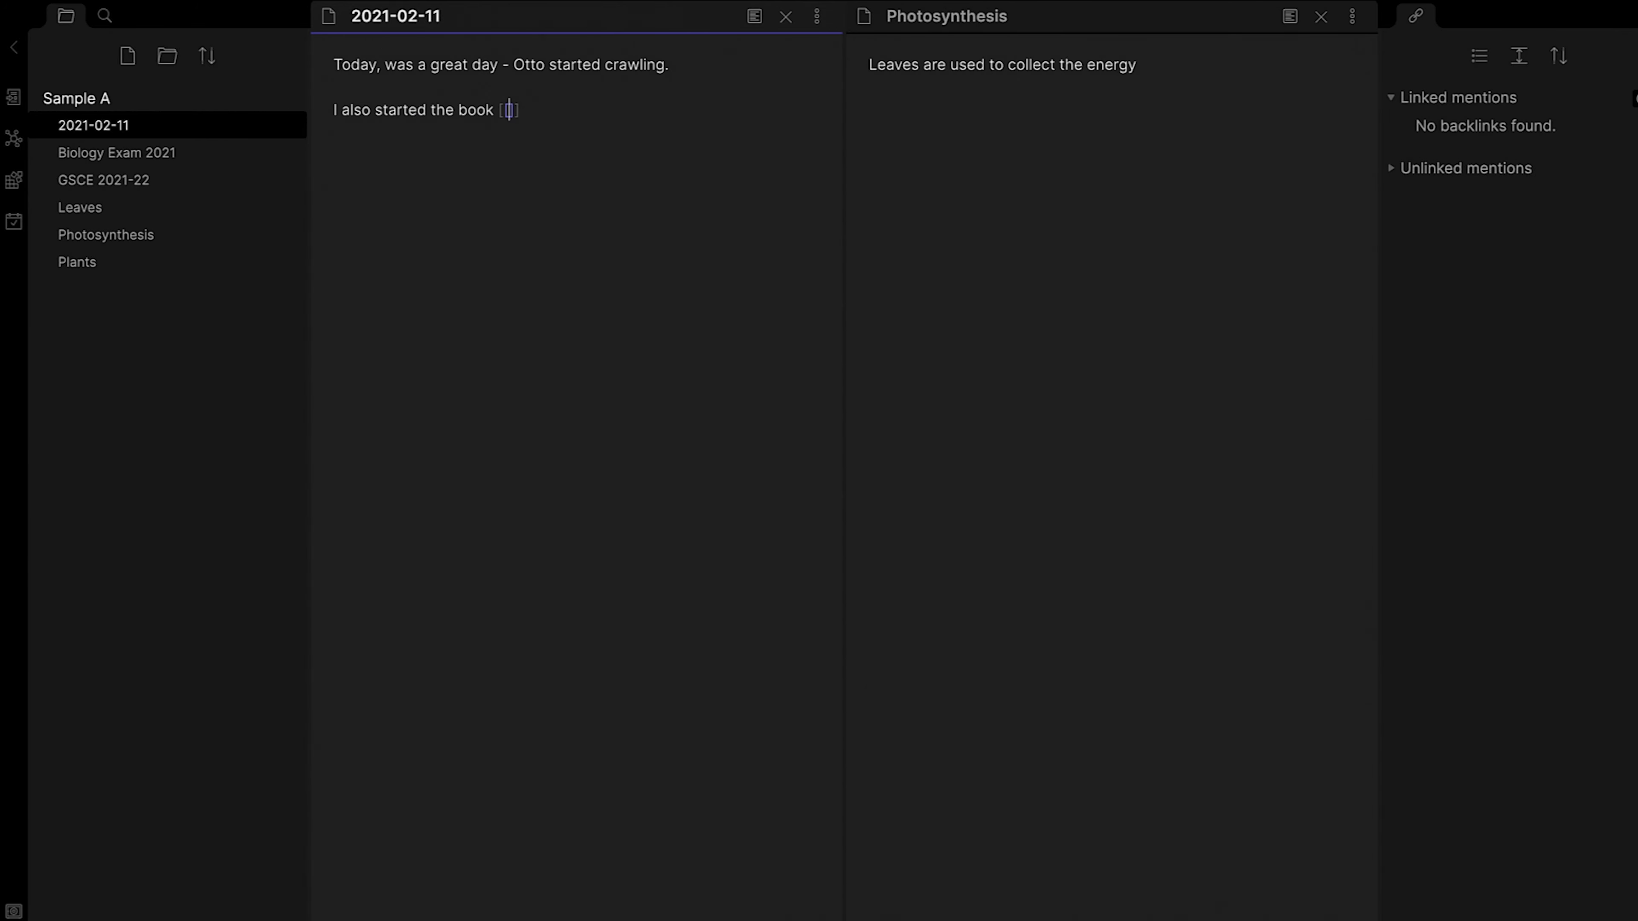
pyautogui.write('alism')
pyautogui.keyDown('super'); pyautogui.click(530, 109); pyautogui.keyUp('super')
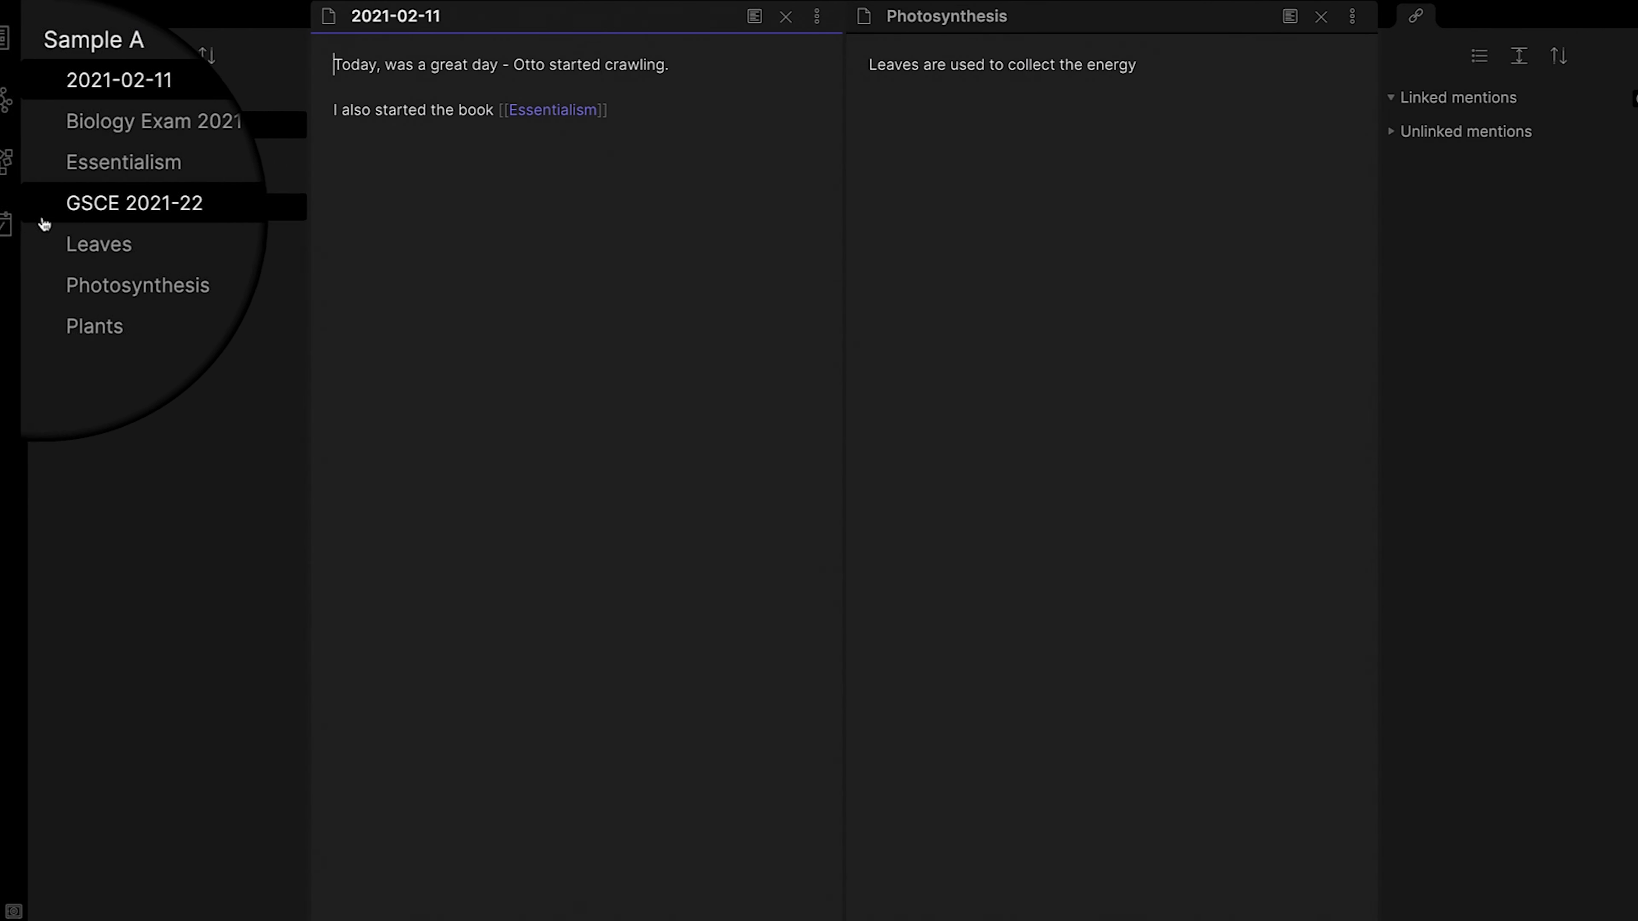
# Add a "Tasks to do:" list to the daily note with the item "Plan upcoming work trip [[Conference A 2022]]"
pyautogui.click(558, 110)
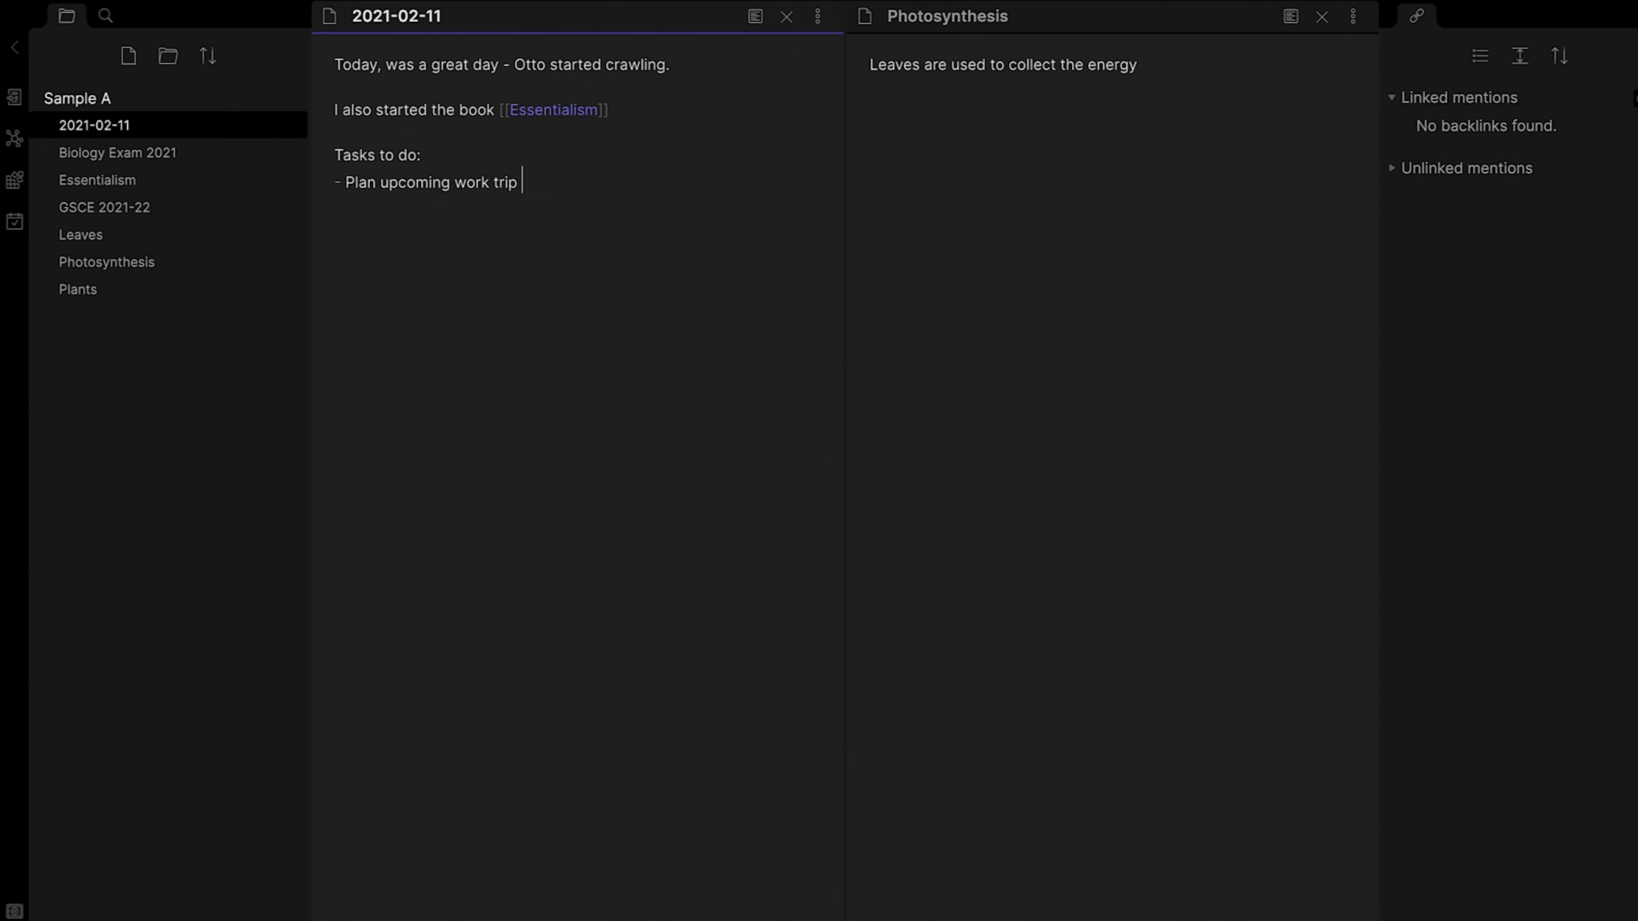
pyautogui.write('[[')
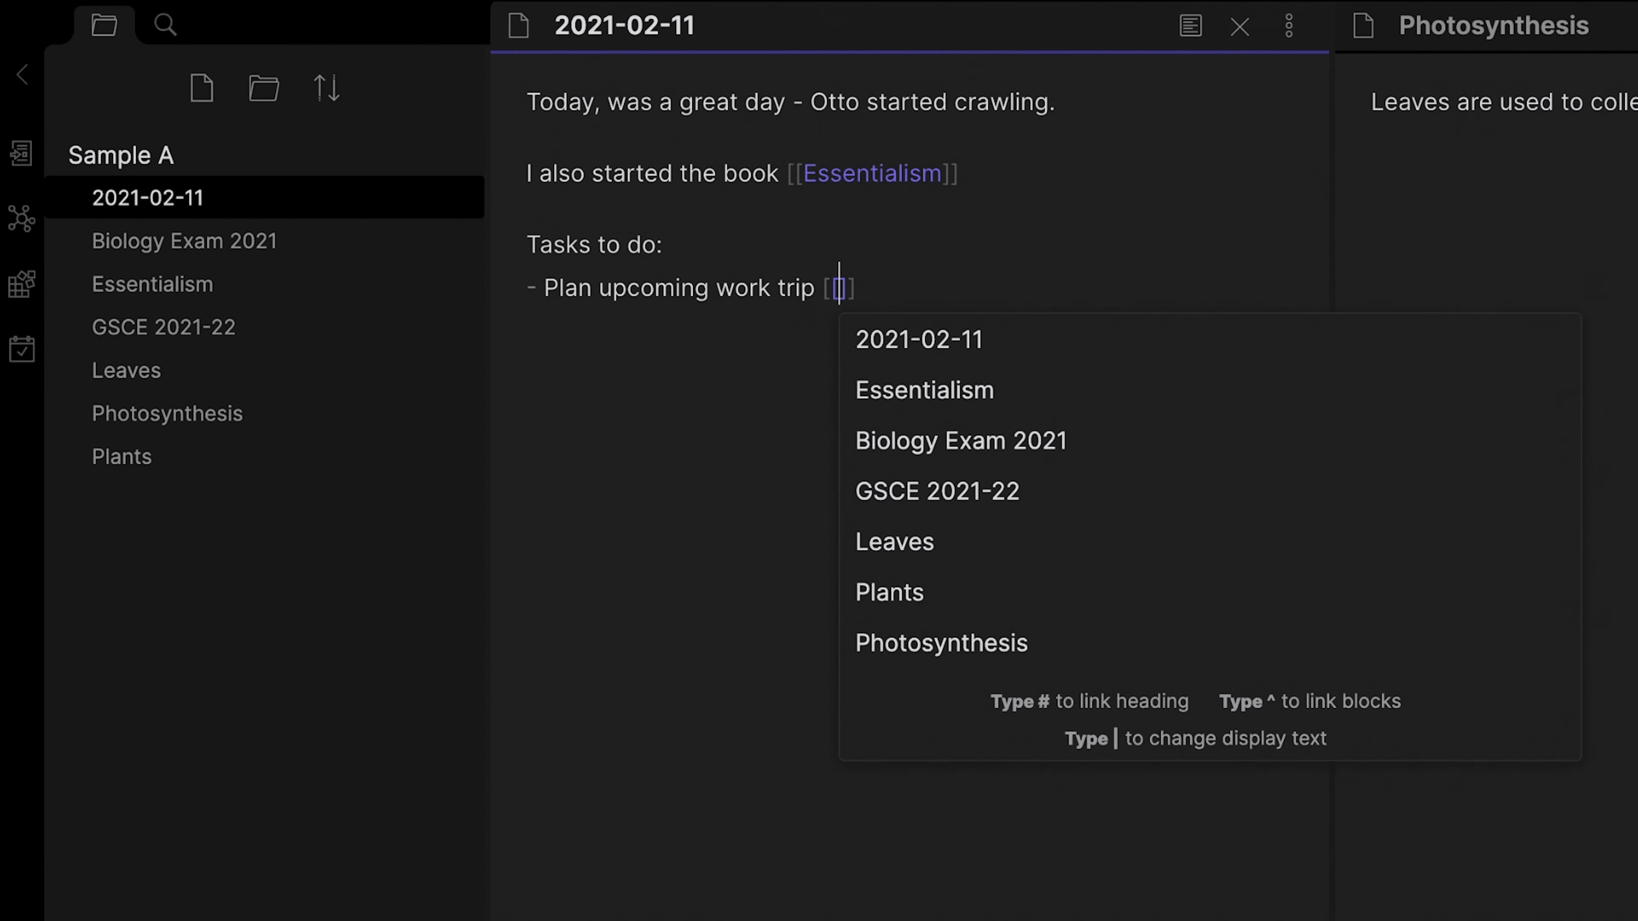
pyautogui.write('Confere')
pyautogui.write('nce A 2022')
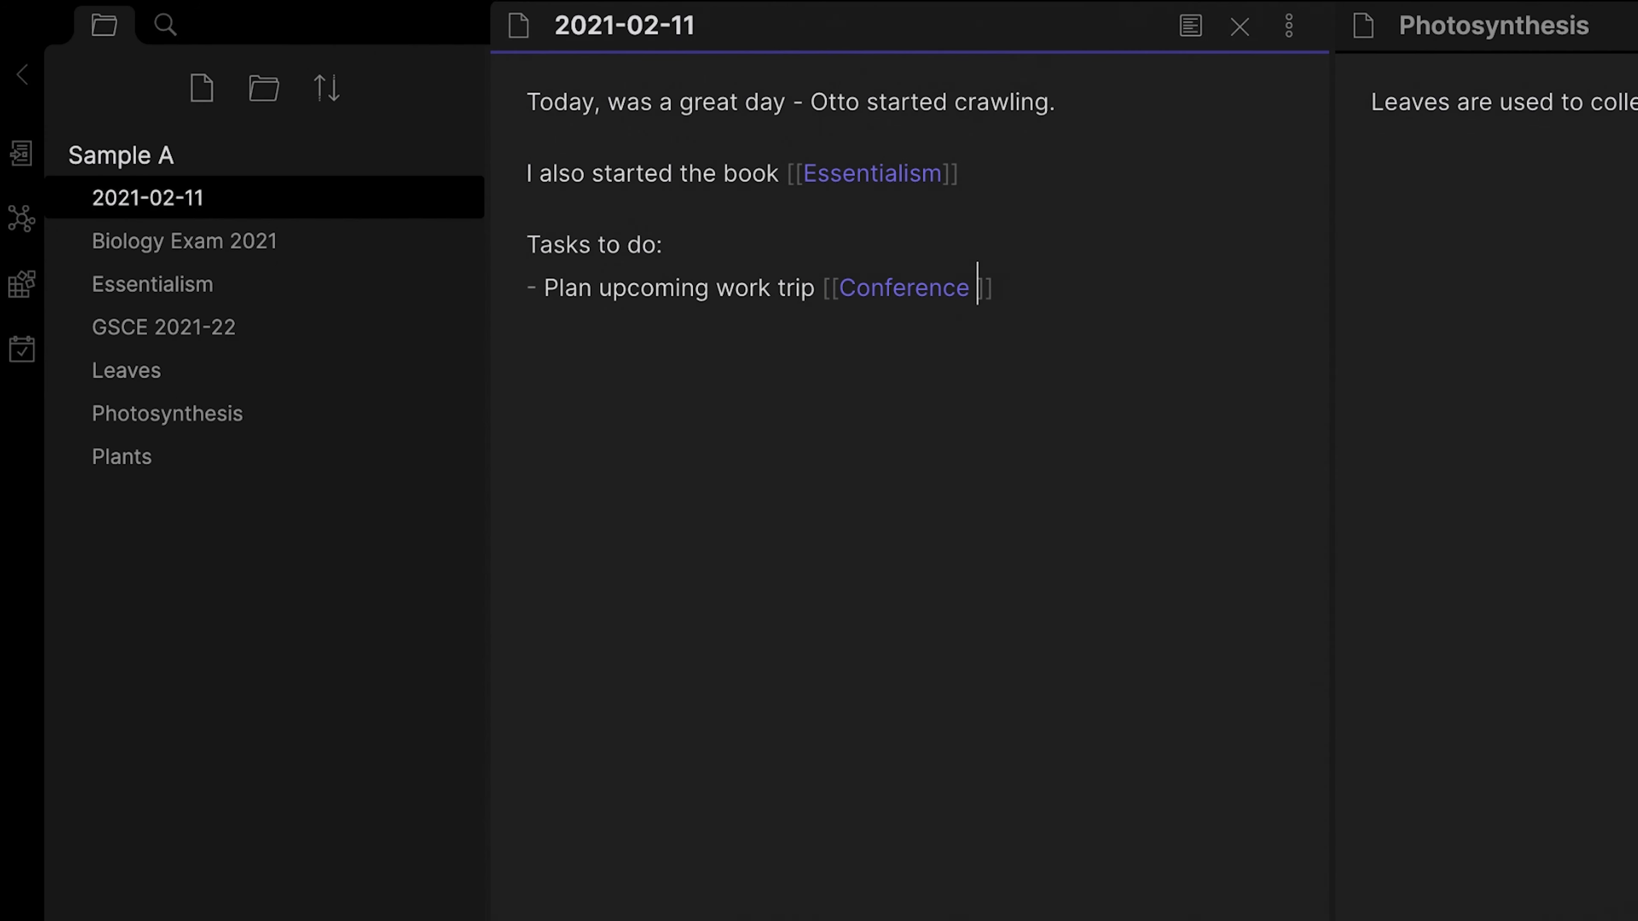
# Create the Conference A 2022 note from its link and return to the daily note through the backlink
pyautogui.keyDown('ctrl'); pyautogui.click(935, 287); pyautogui.keyUp('ctrl')
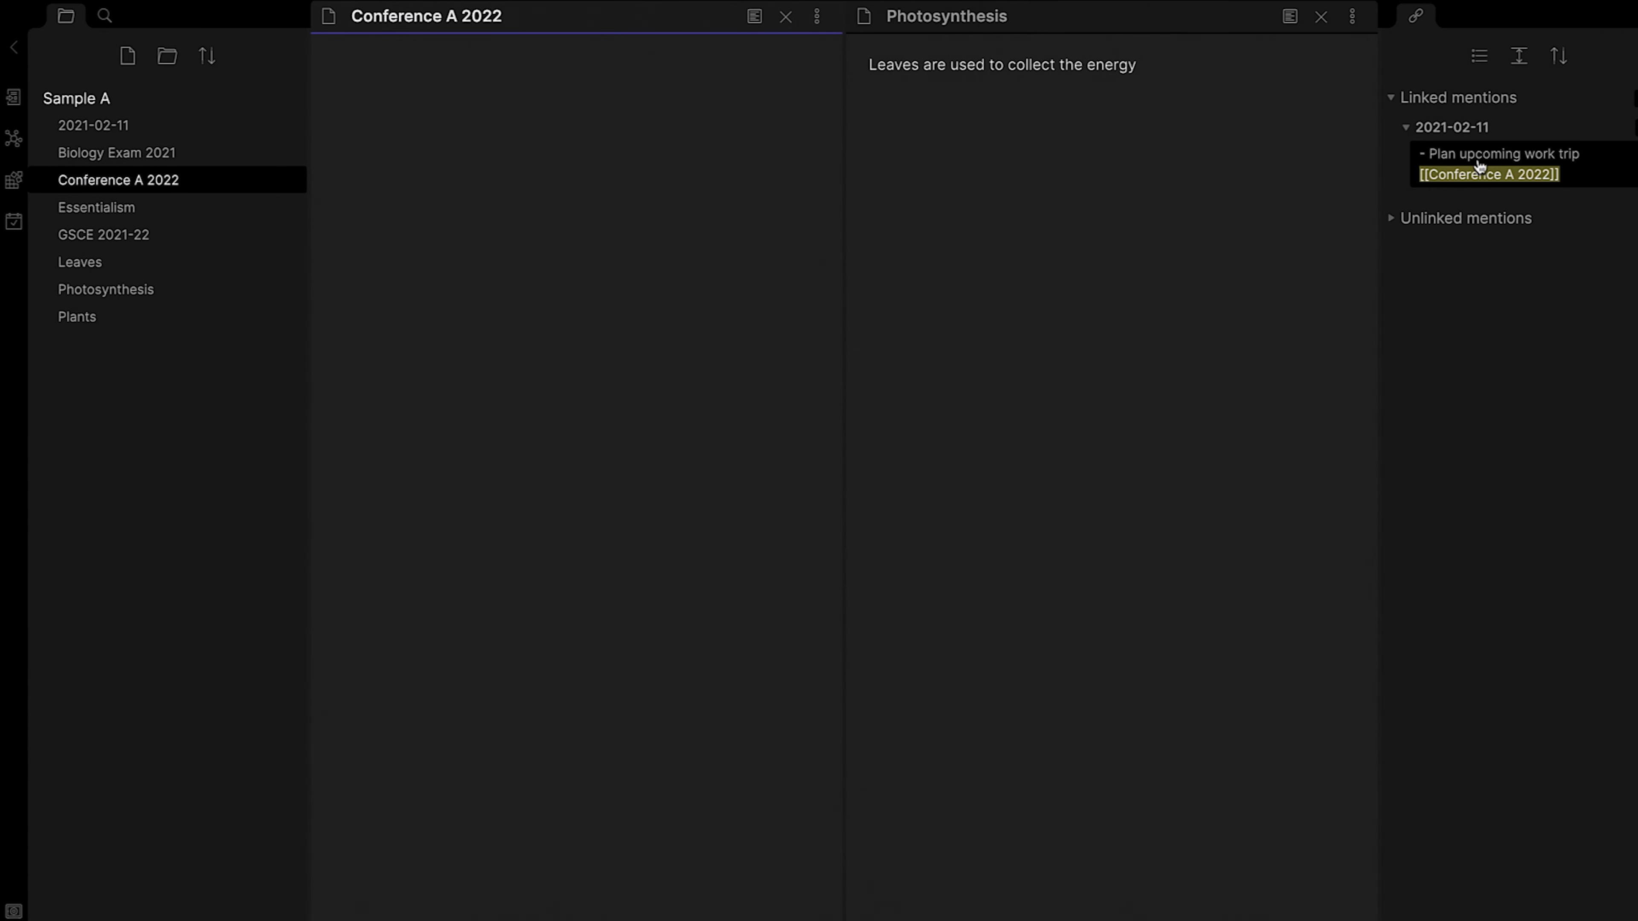
pyautogui.click(1530, 155)
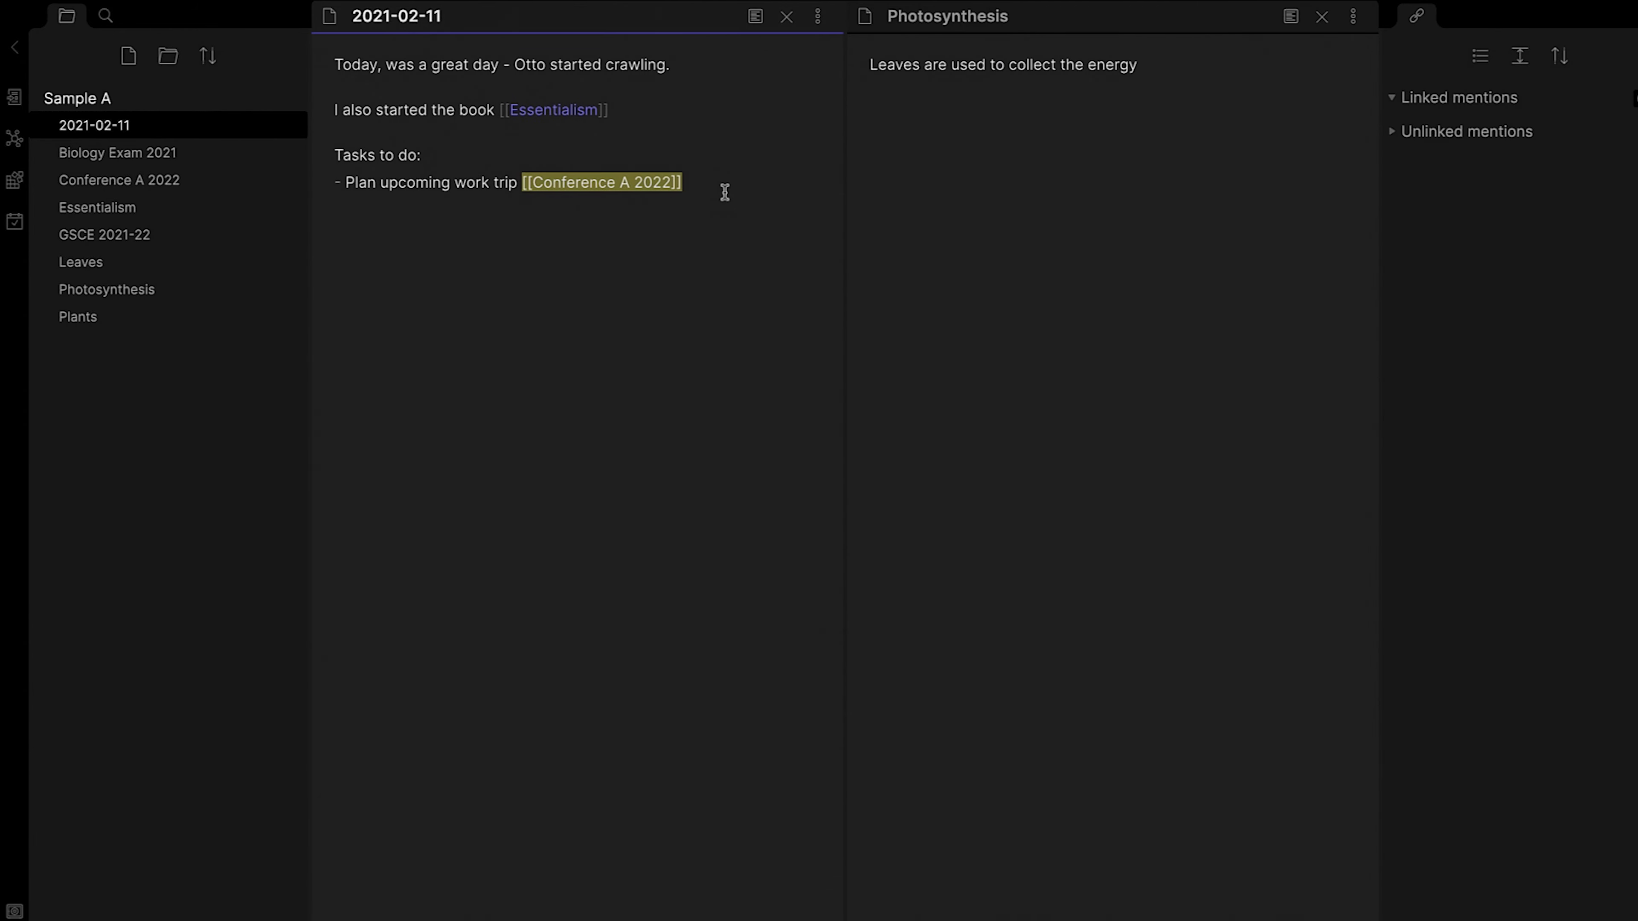
# Open the graph view and move the 2021-02-11 and Plants nodes to examine their connections
pyautogui.click(14, 138)
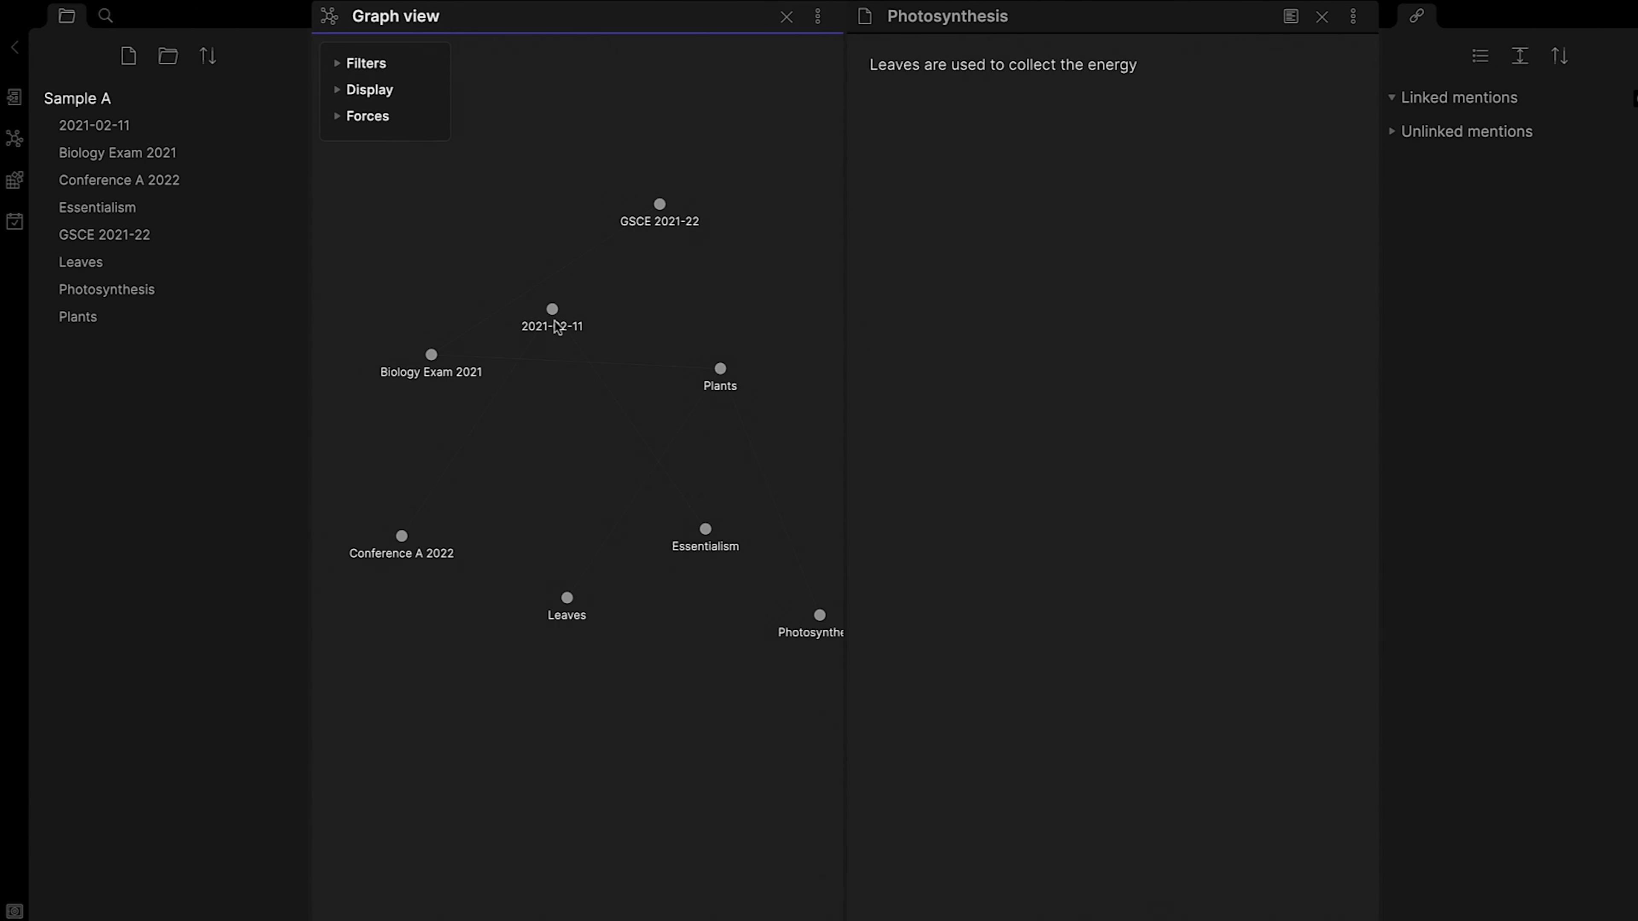
pyautogui.moveTo(554, 316); pyautogui.dragTo(607, 668)
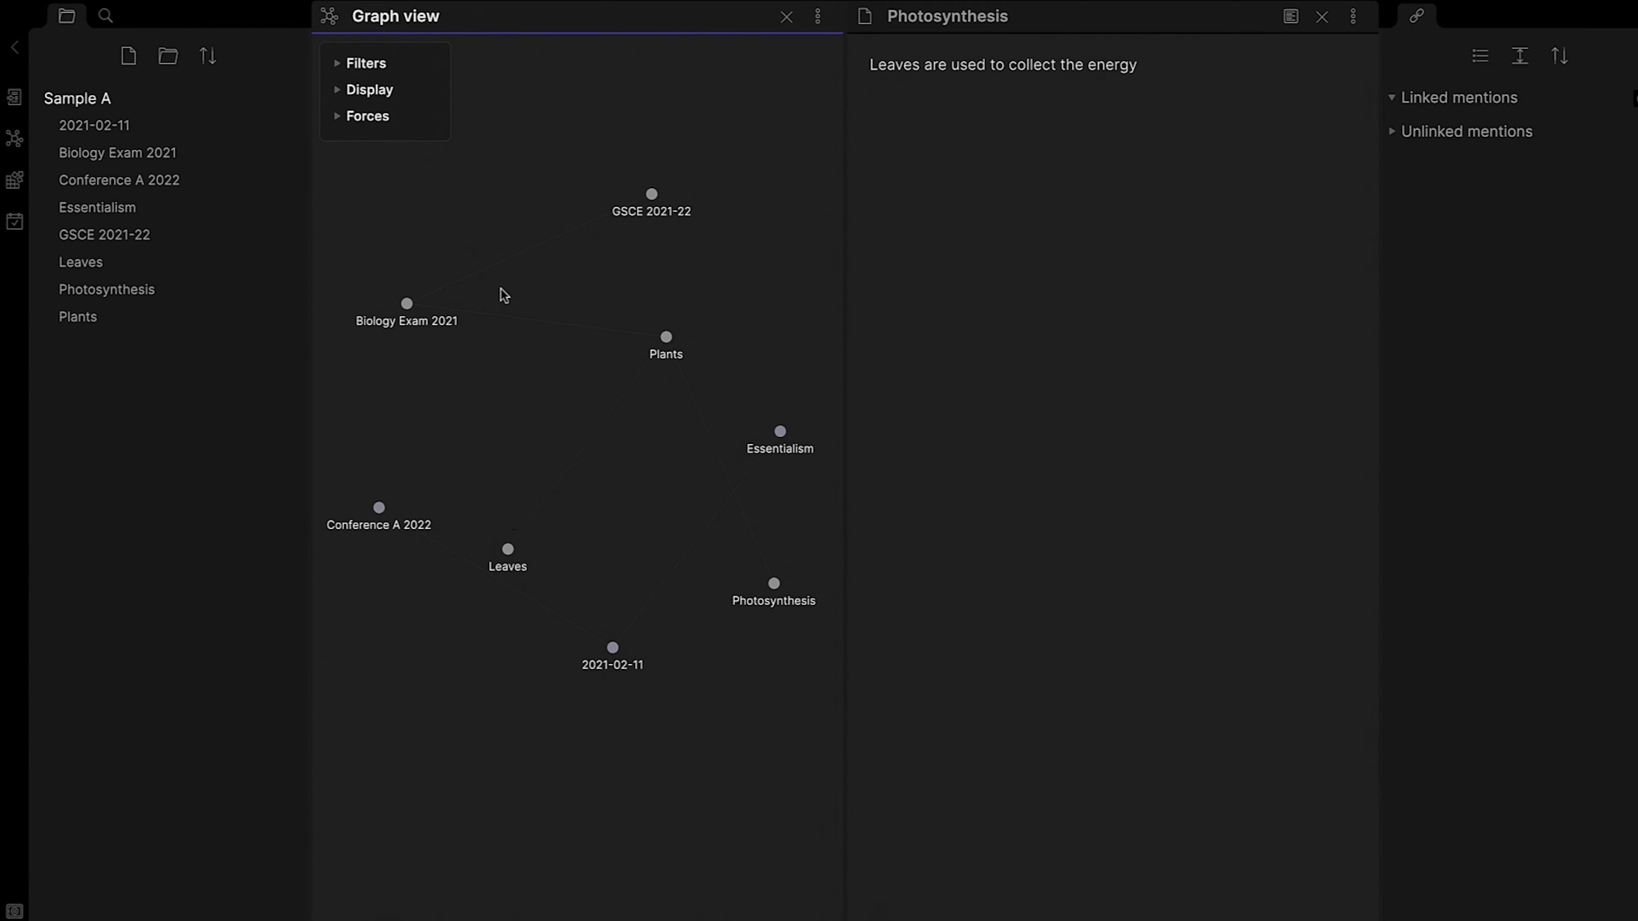
pyautogui.moveTo(667, 337); pyautogui.dragTo(548, 852)
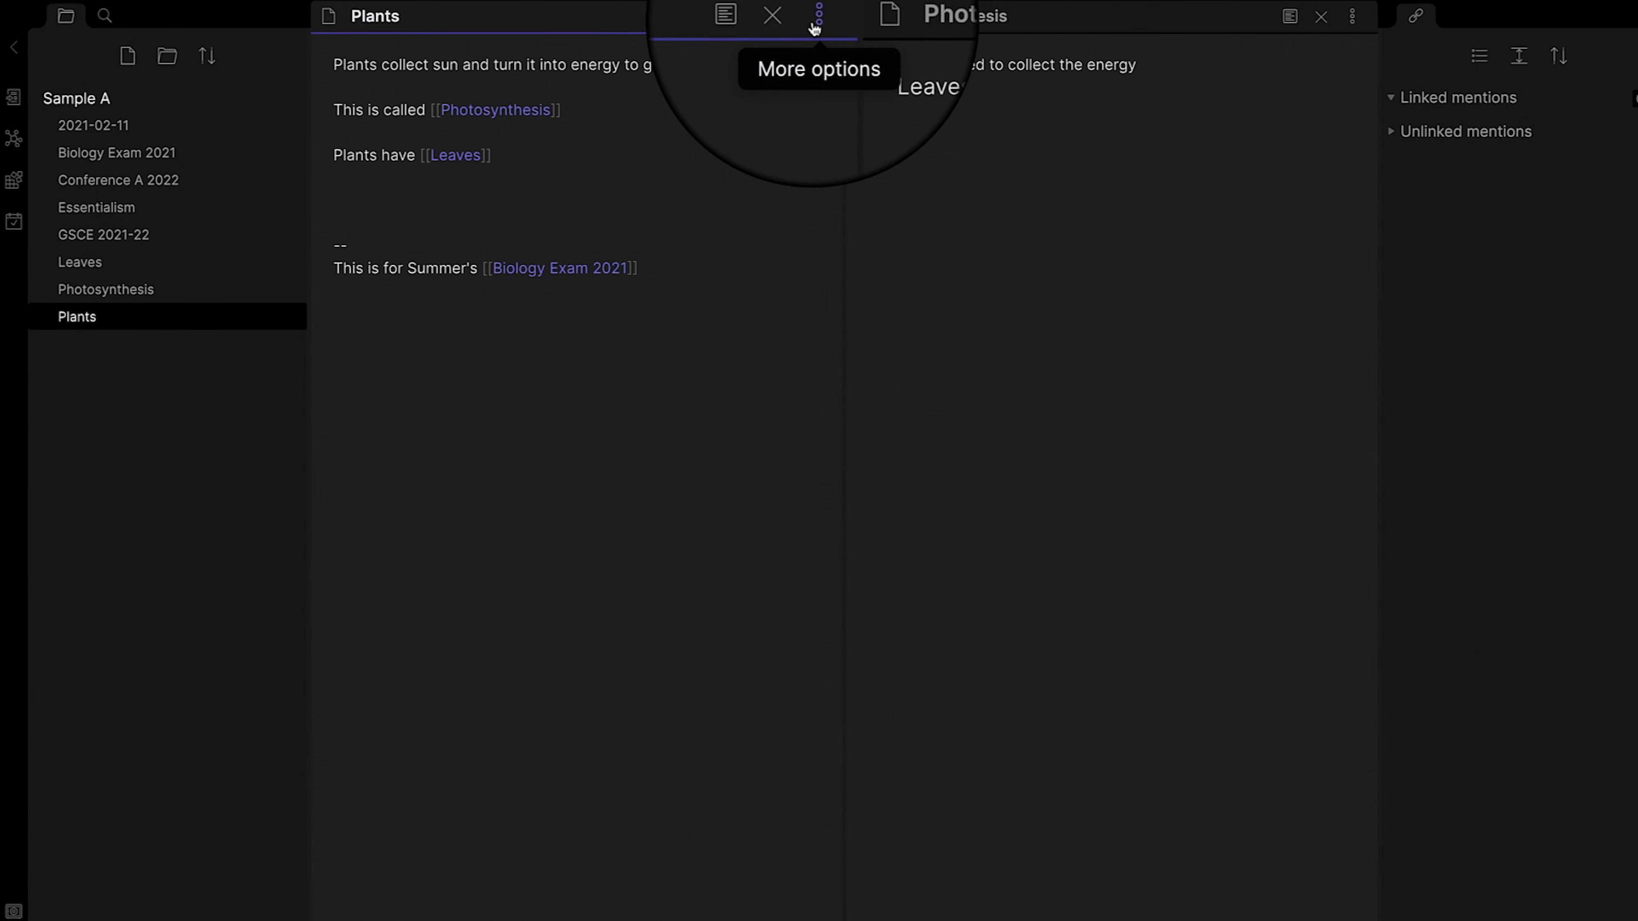
# Open the local graph of the Plants note and close the Photosynthesis pane
pyautogui.click(816, 25)
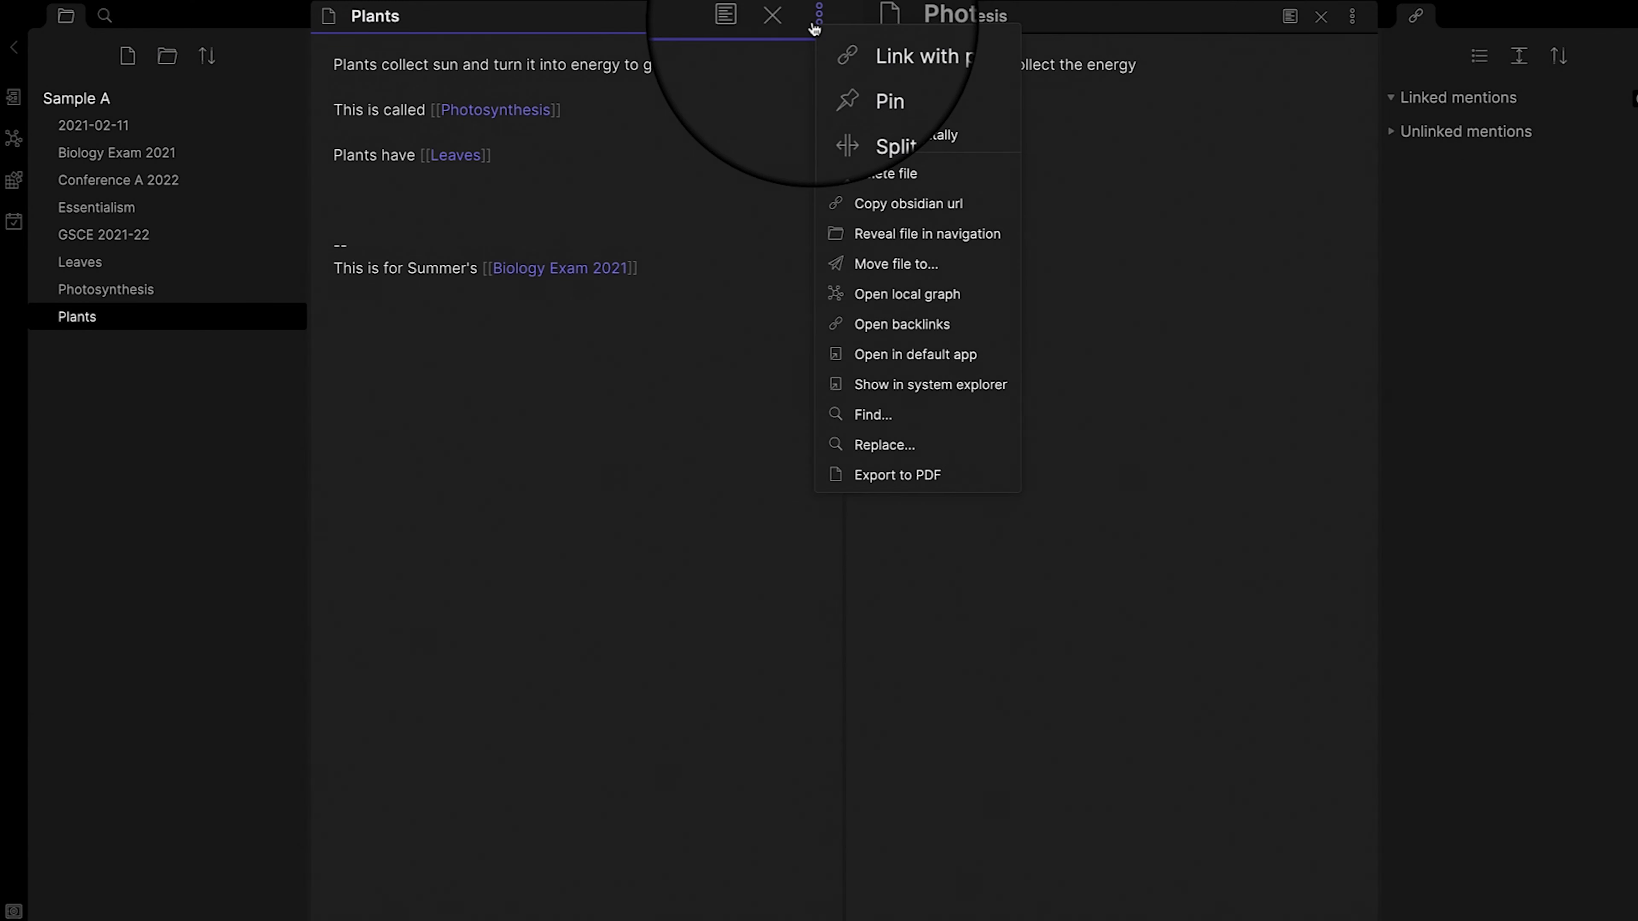
pyautogui.click(915, 294)
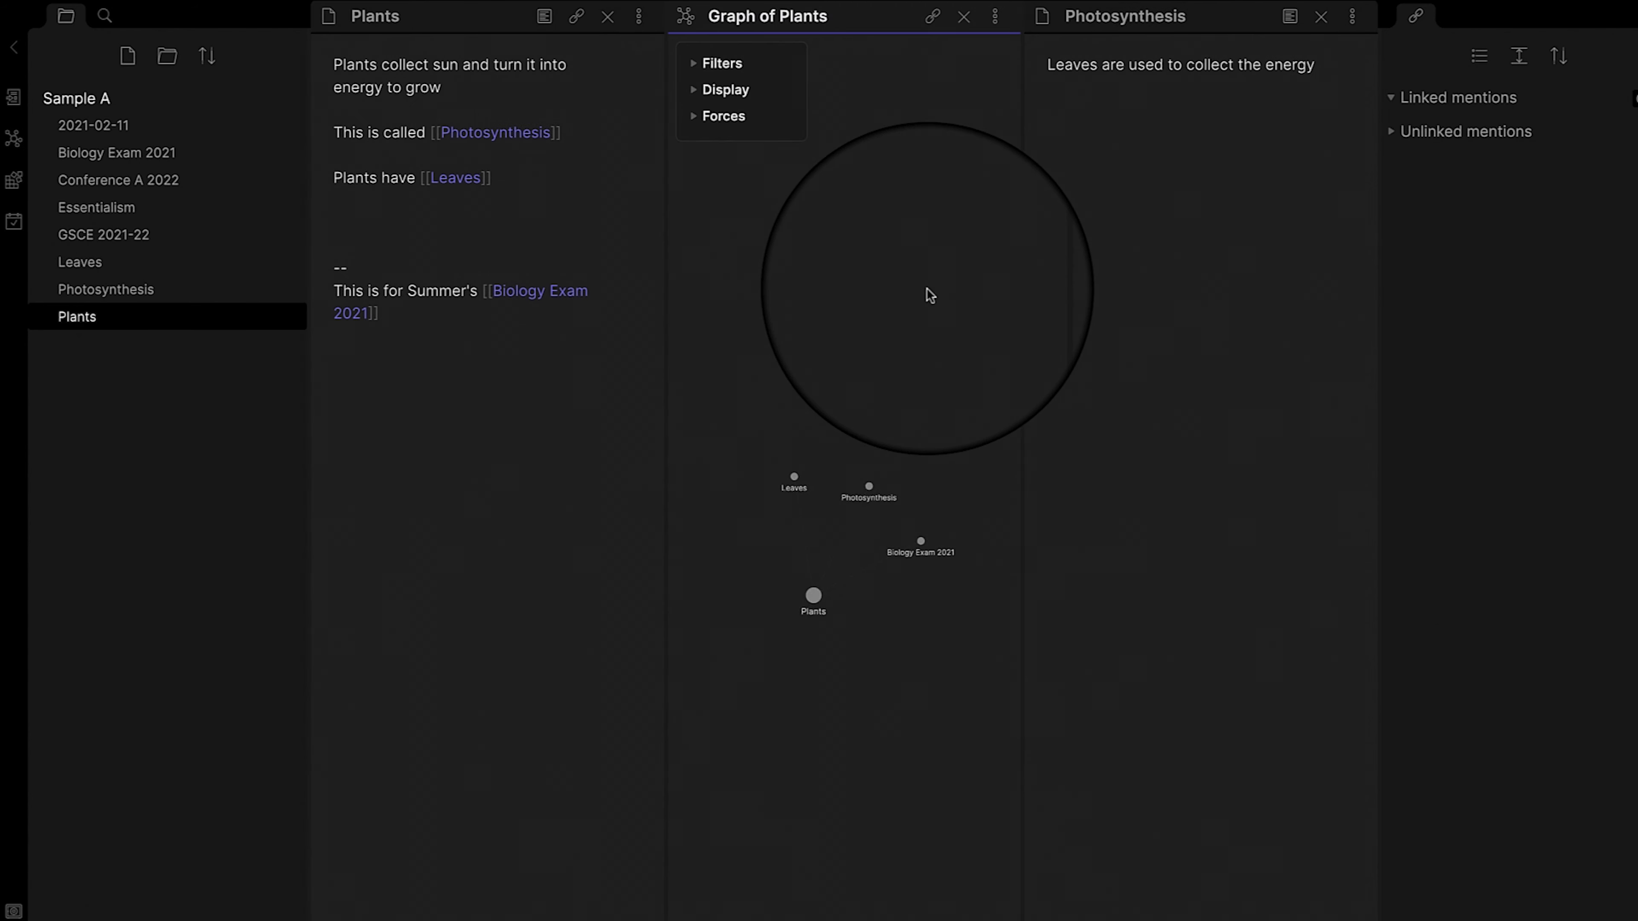
pyautogui.click(1320, 16)
pyautogui.scroll(3, 1124, 557)
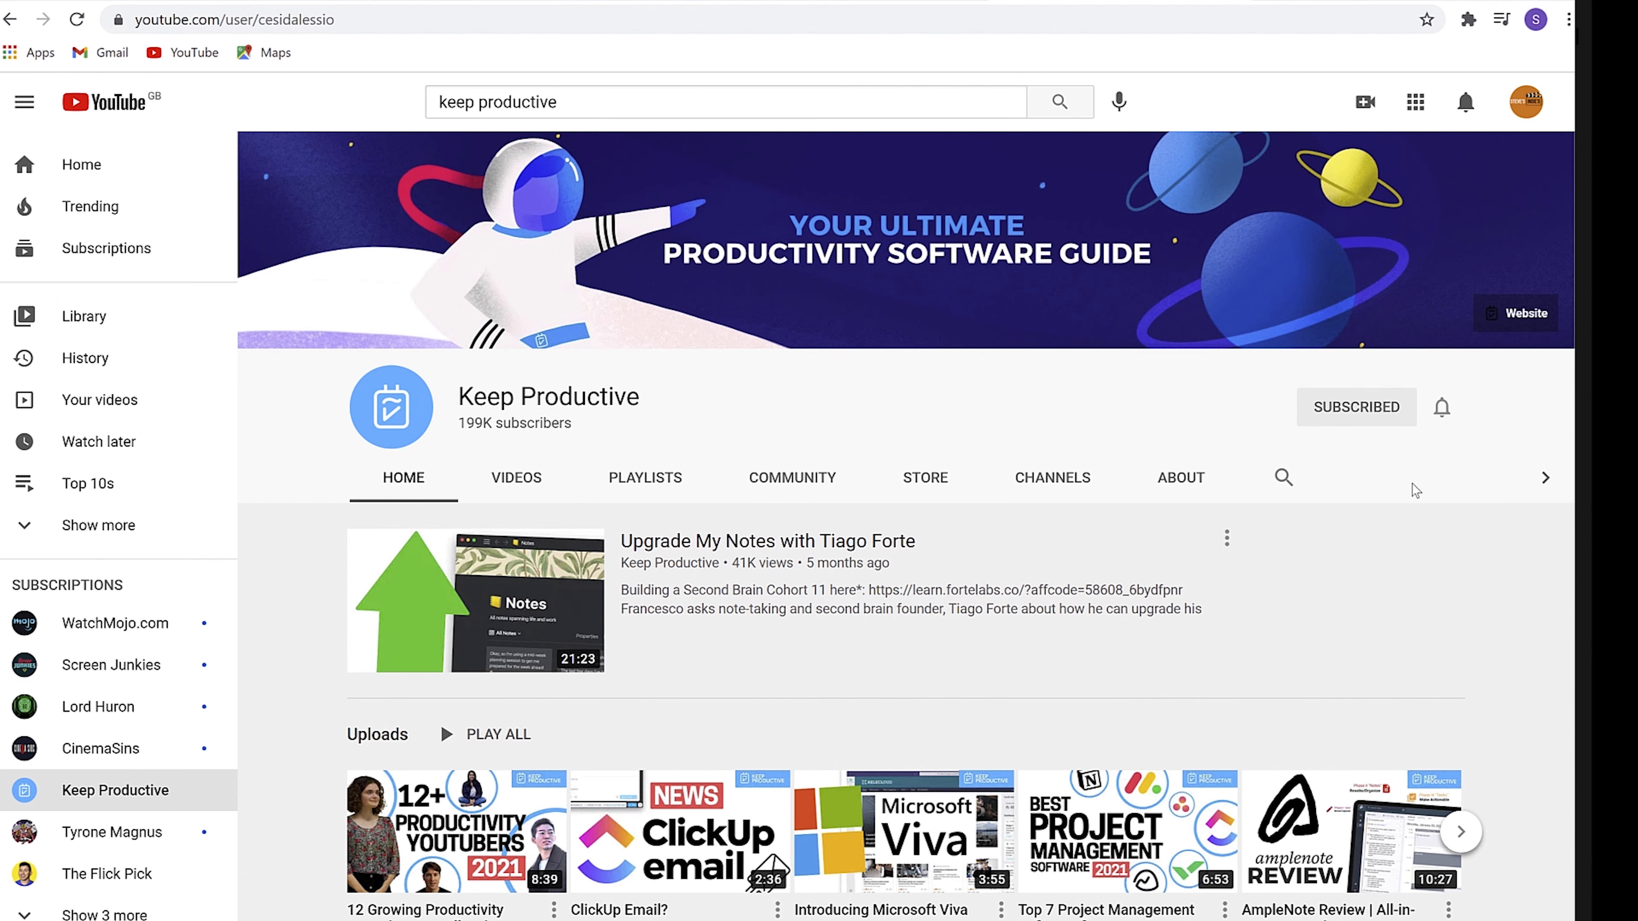
pyautogui.scroll(-1, 903, 526)
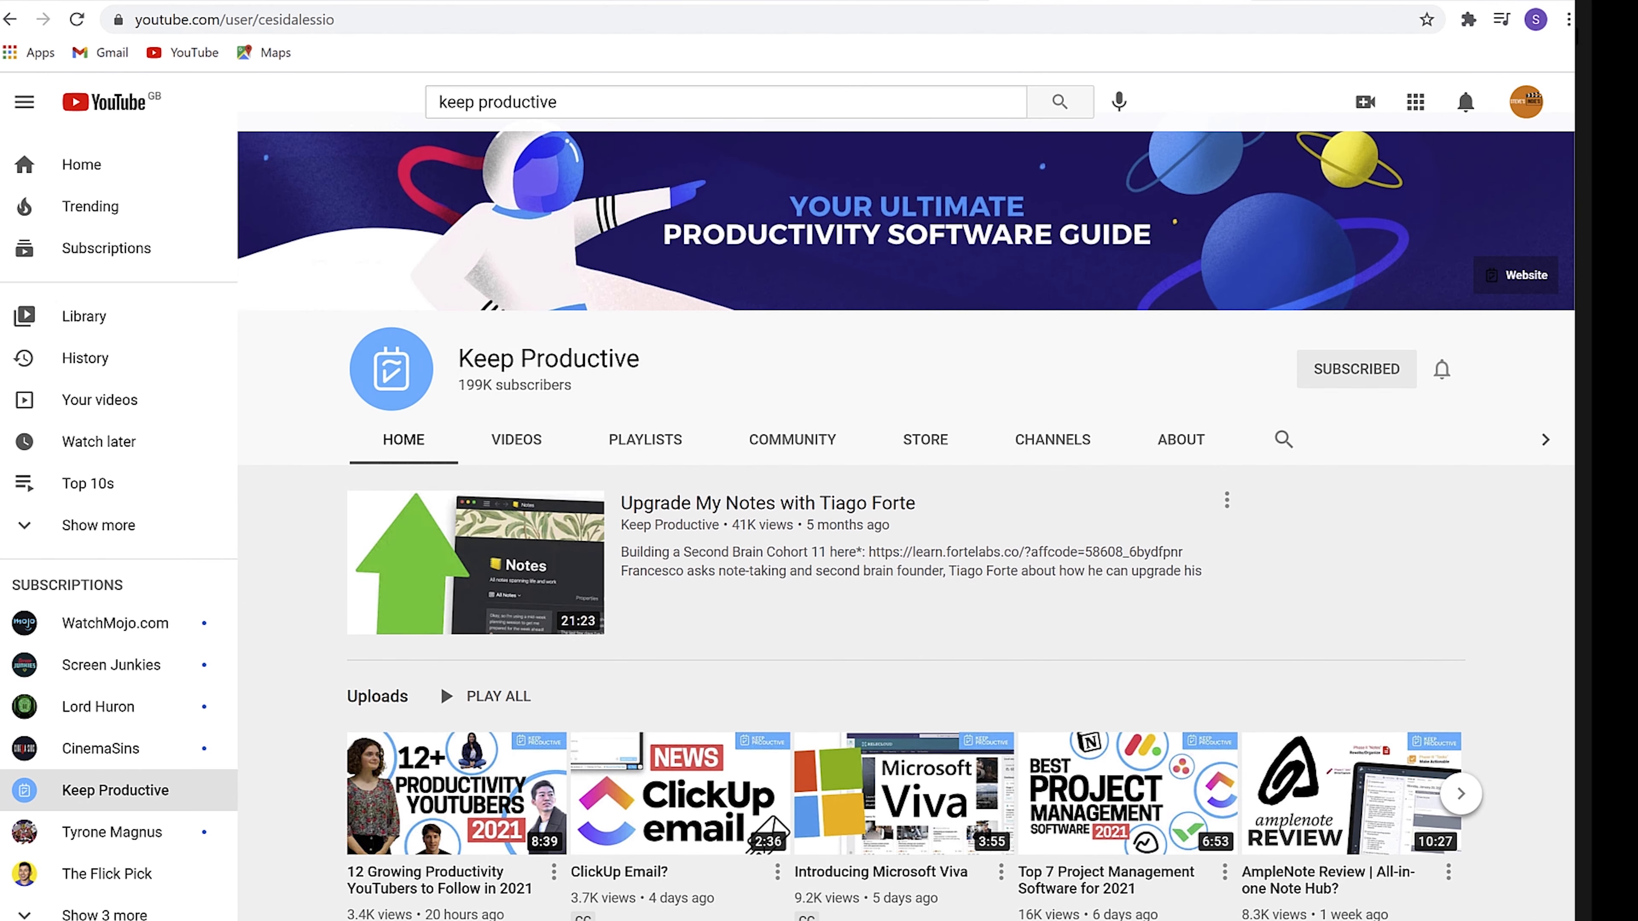